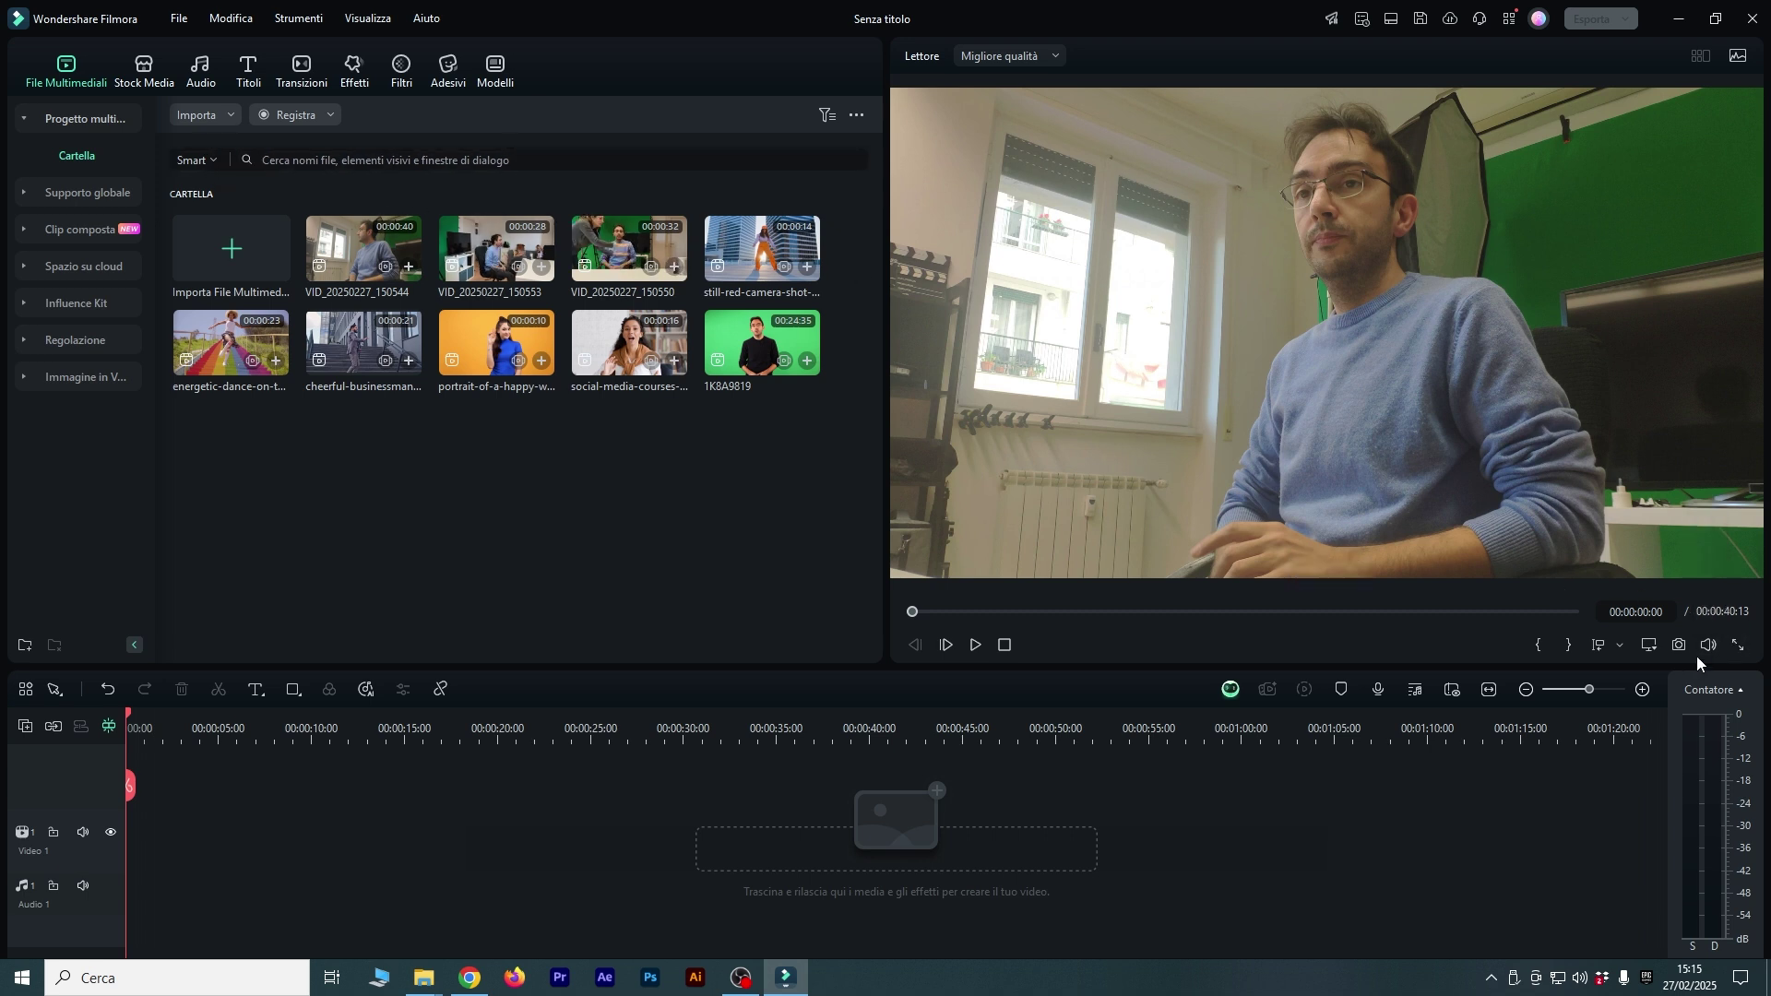
Place the clips VID_20250227_150550, VID_20250227_150553 and VID_20250227_150544 on three separate video tracks in the timeline.
mouse_move(1709, 645)
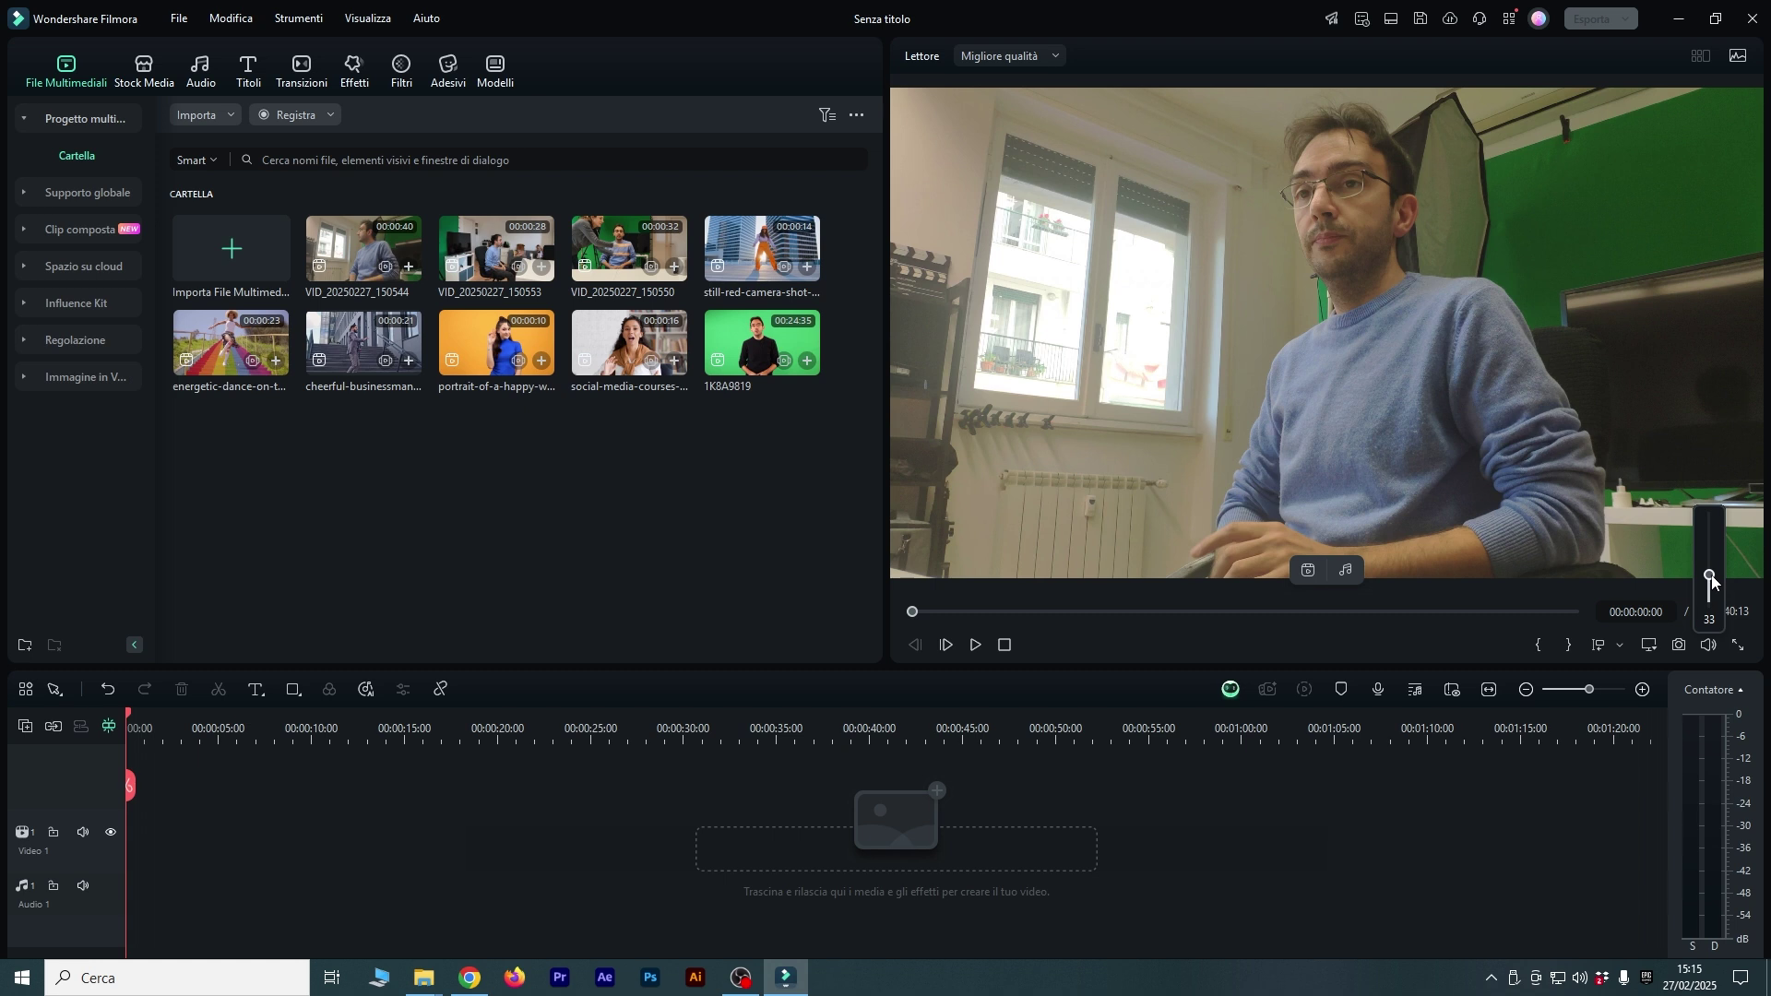
key(shift+i)
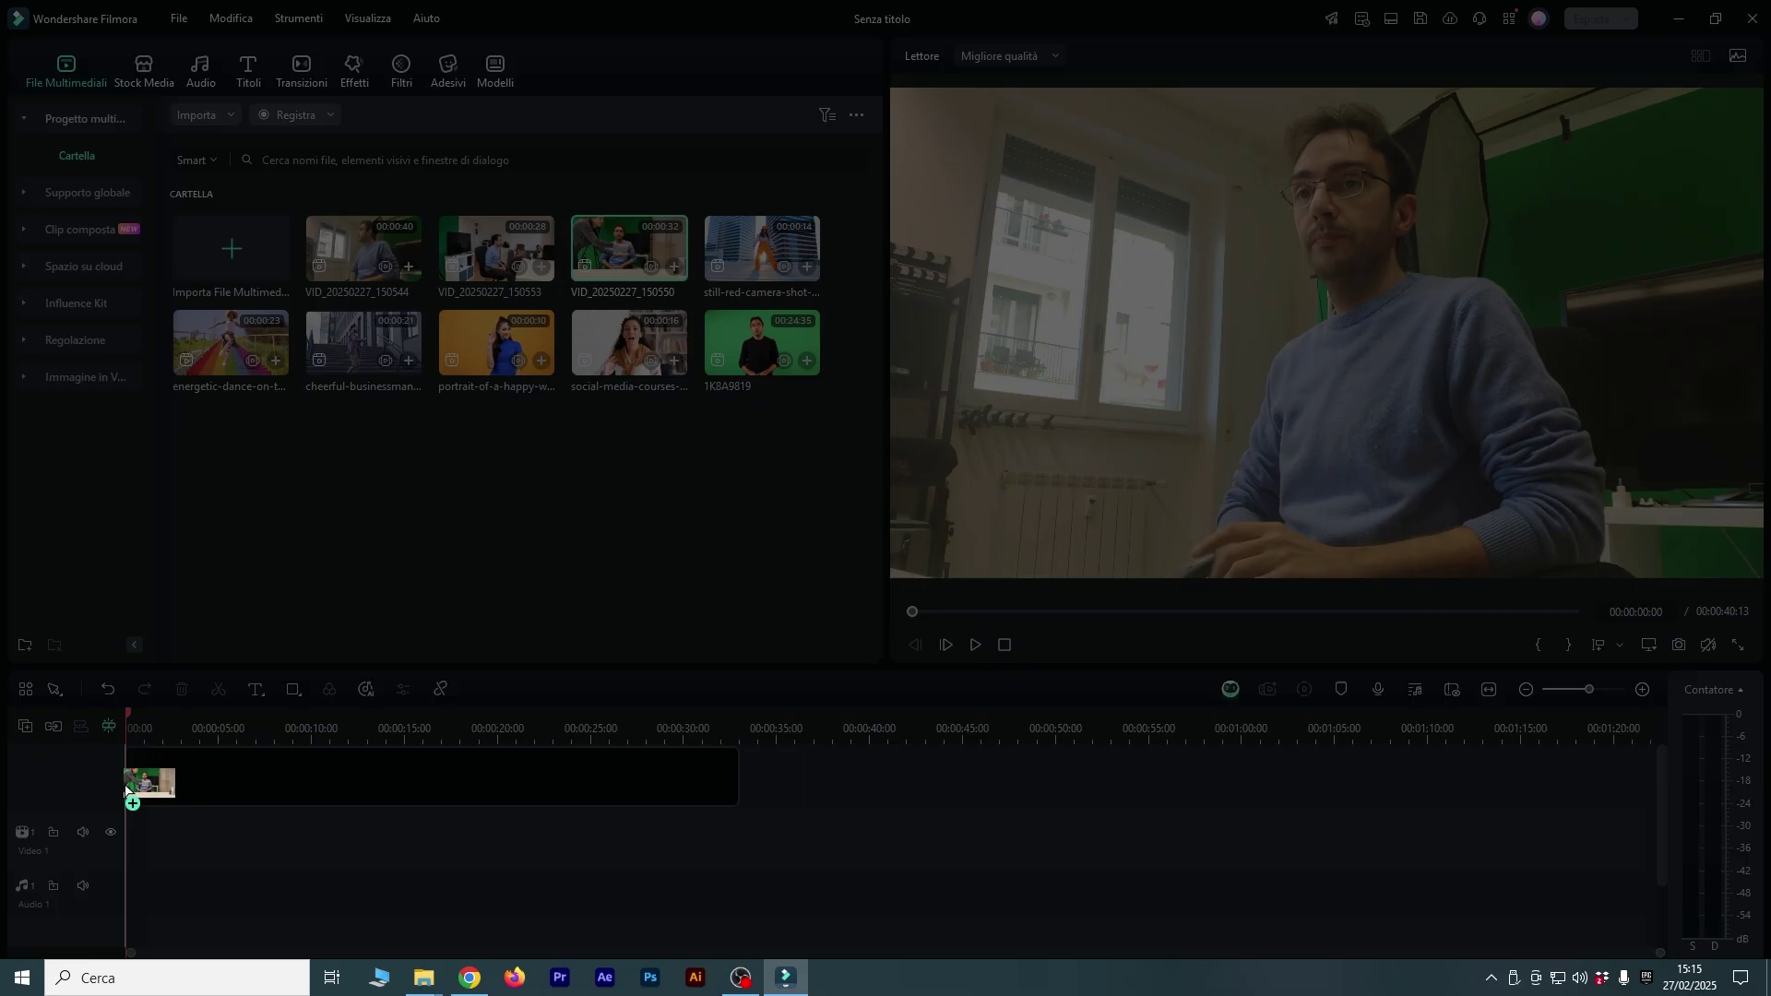
click(951, 544)
drag(496, 249, 749, 891)
click(987, 540)
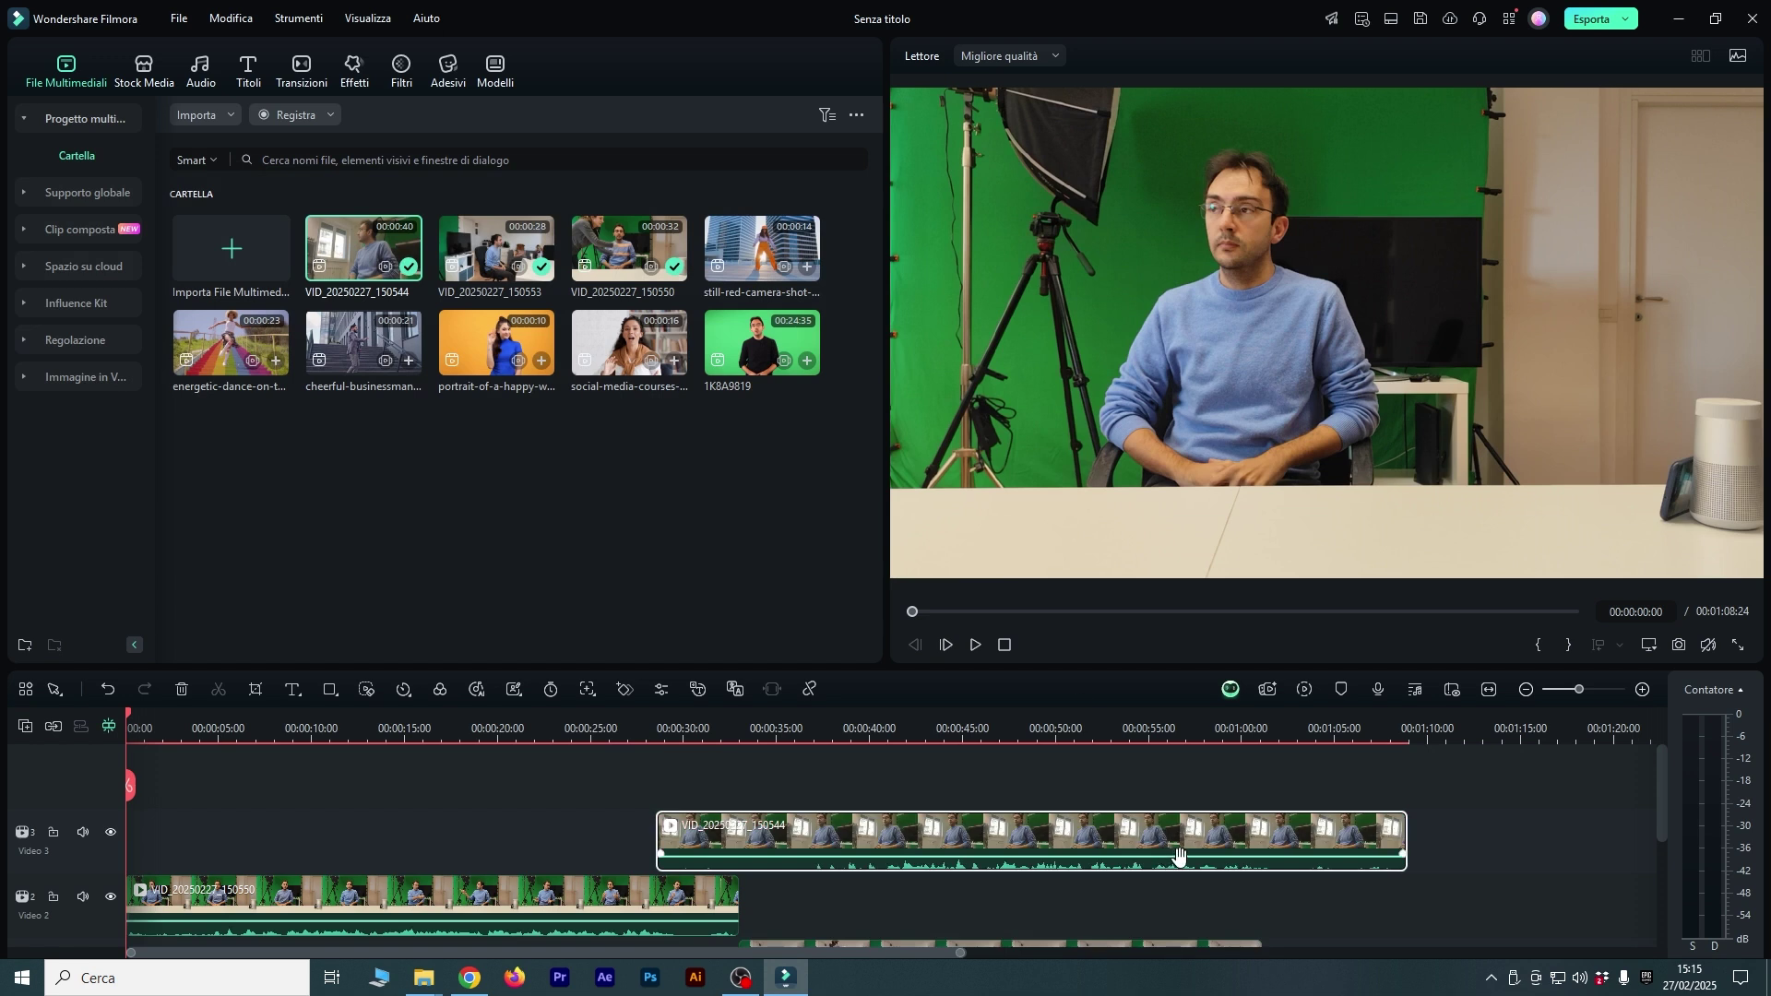
Synchronise all three timeline clips with automatic synchronisation (Sincronizzazione Automatica).
drag(1539, 717, 489, 872)
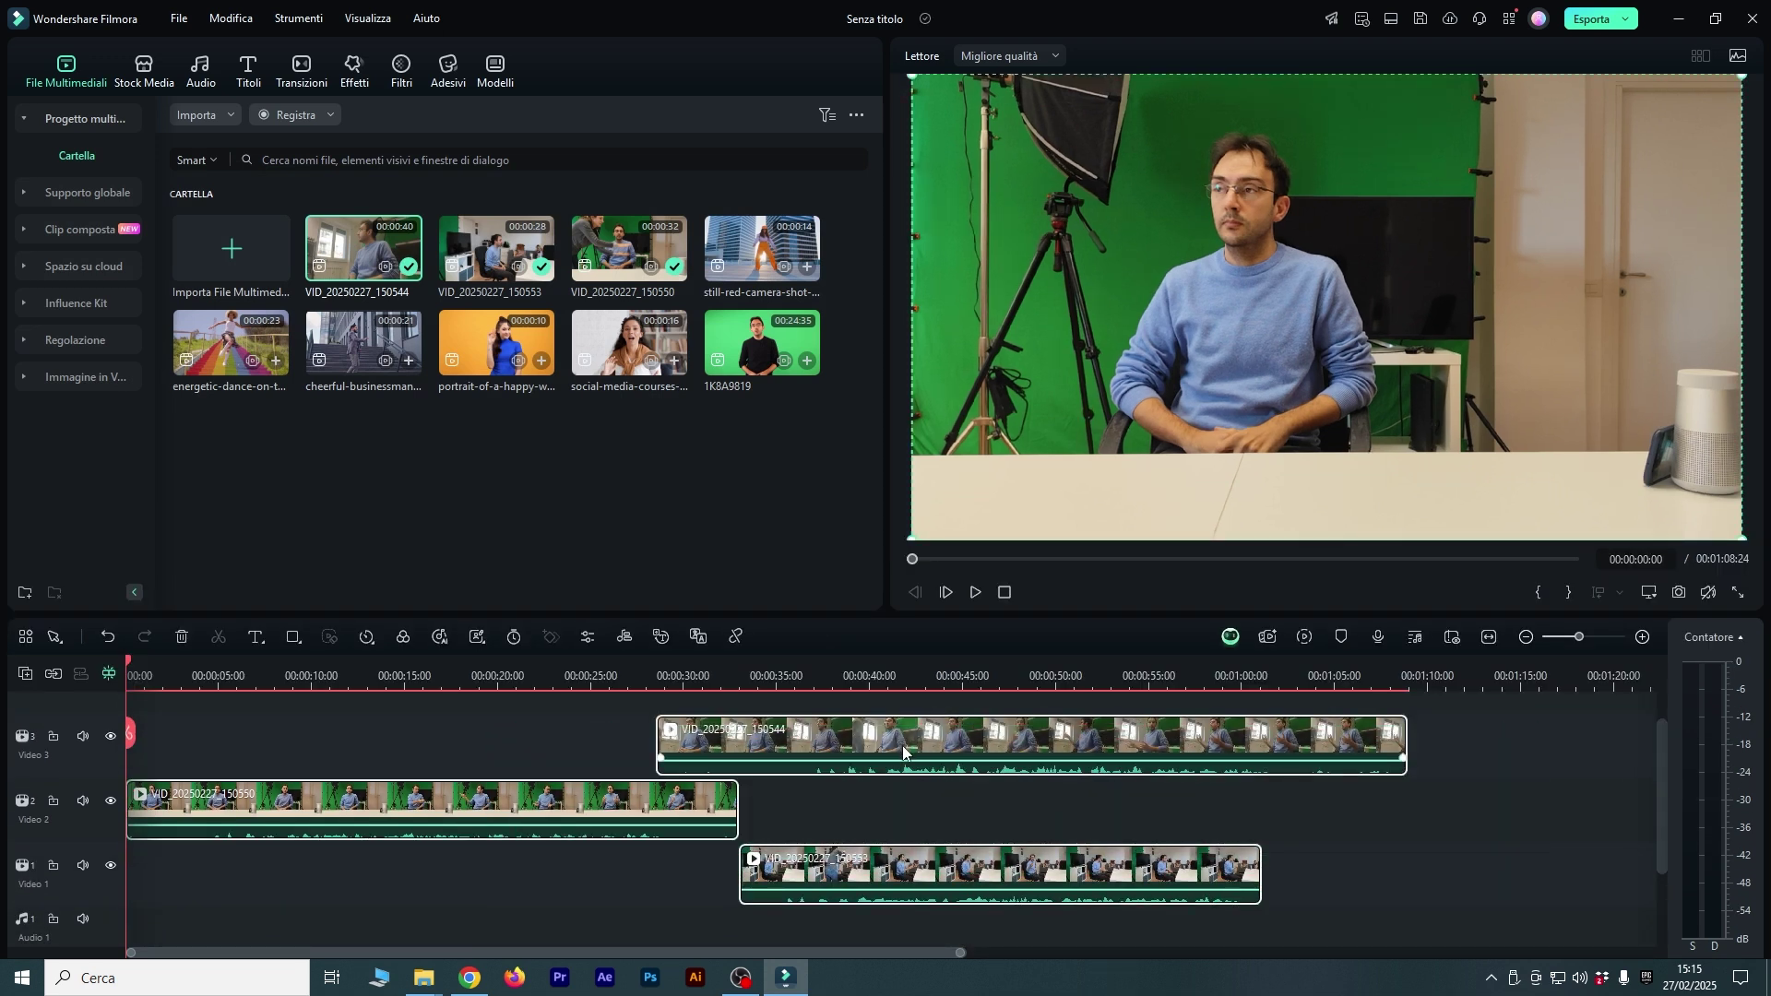
right_click(902, 745)
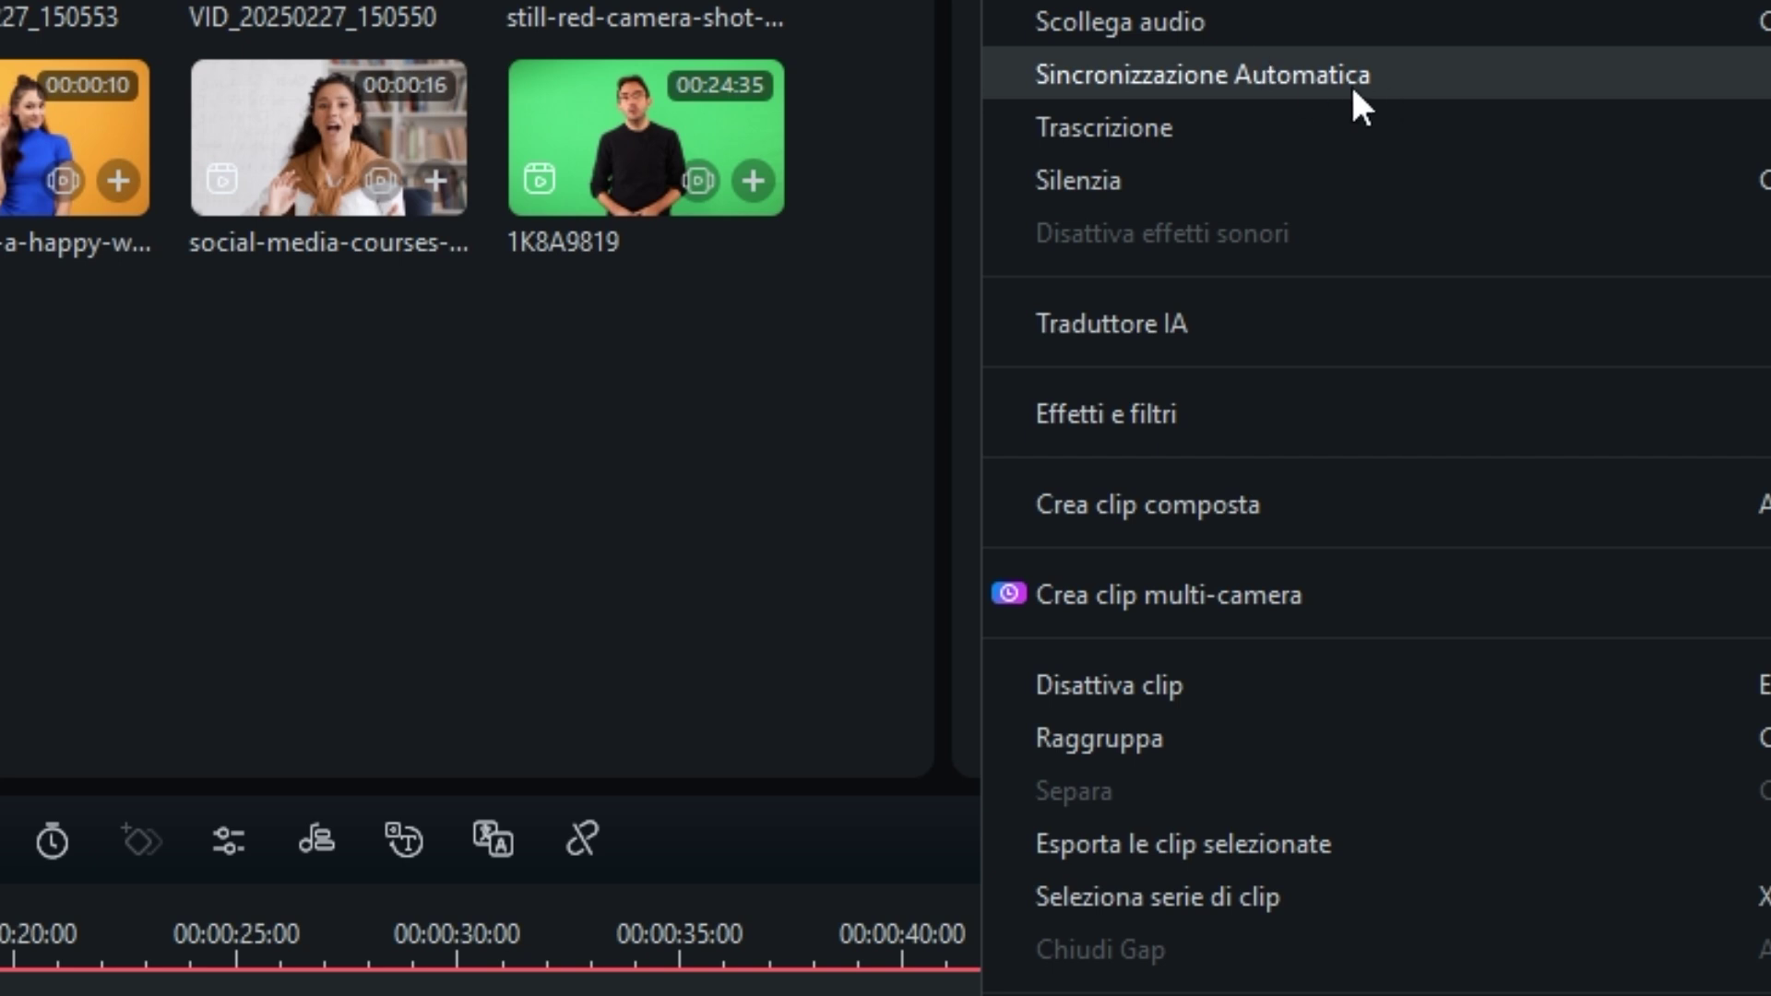
click(1289, 88)
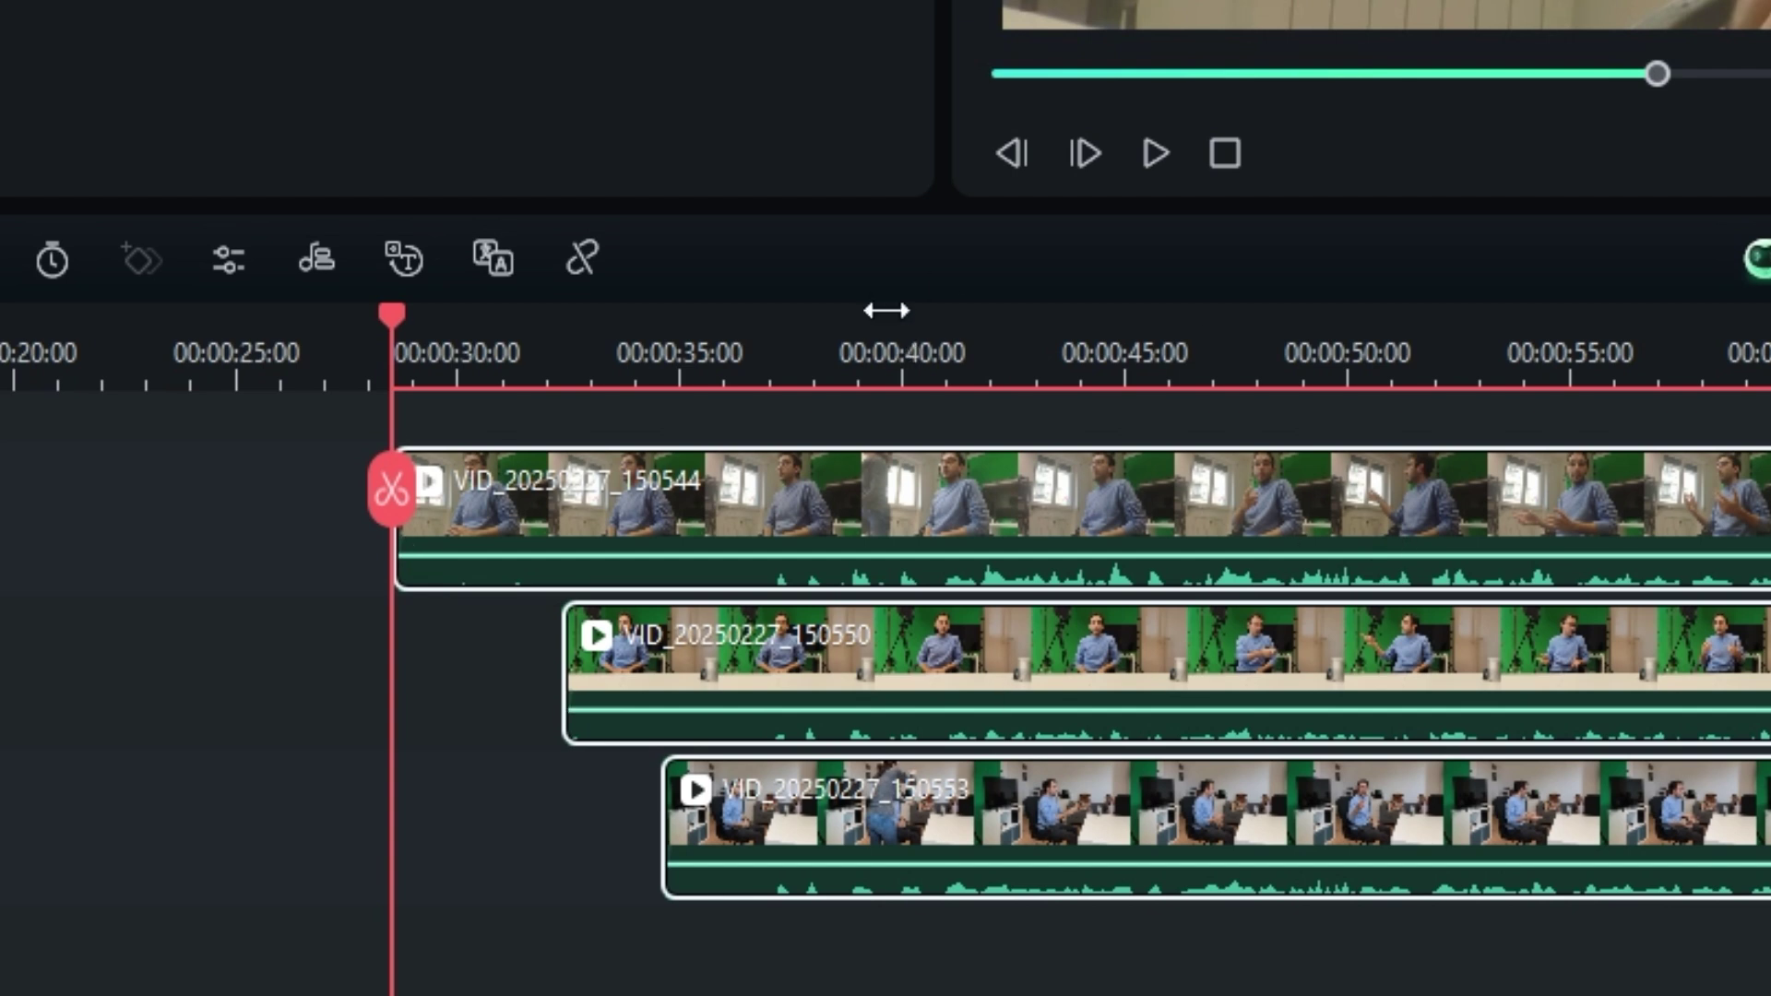
Play the synchronised clips from around 00:00:40 to check that their audio lines up.
drag(846, 348, 909, 342)
mouse_move(873, 672)
mouse_down()
mouse_move(939, 662)
mouse_move(865, 669)
mouse_up()
key(space)
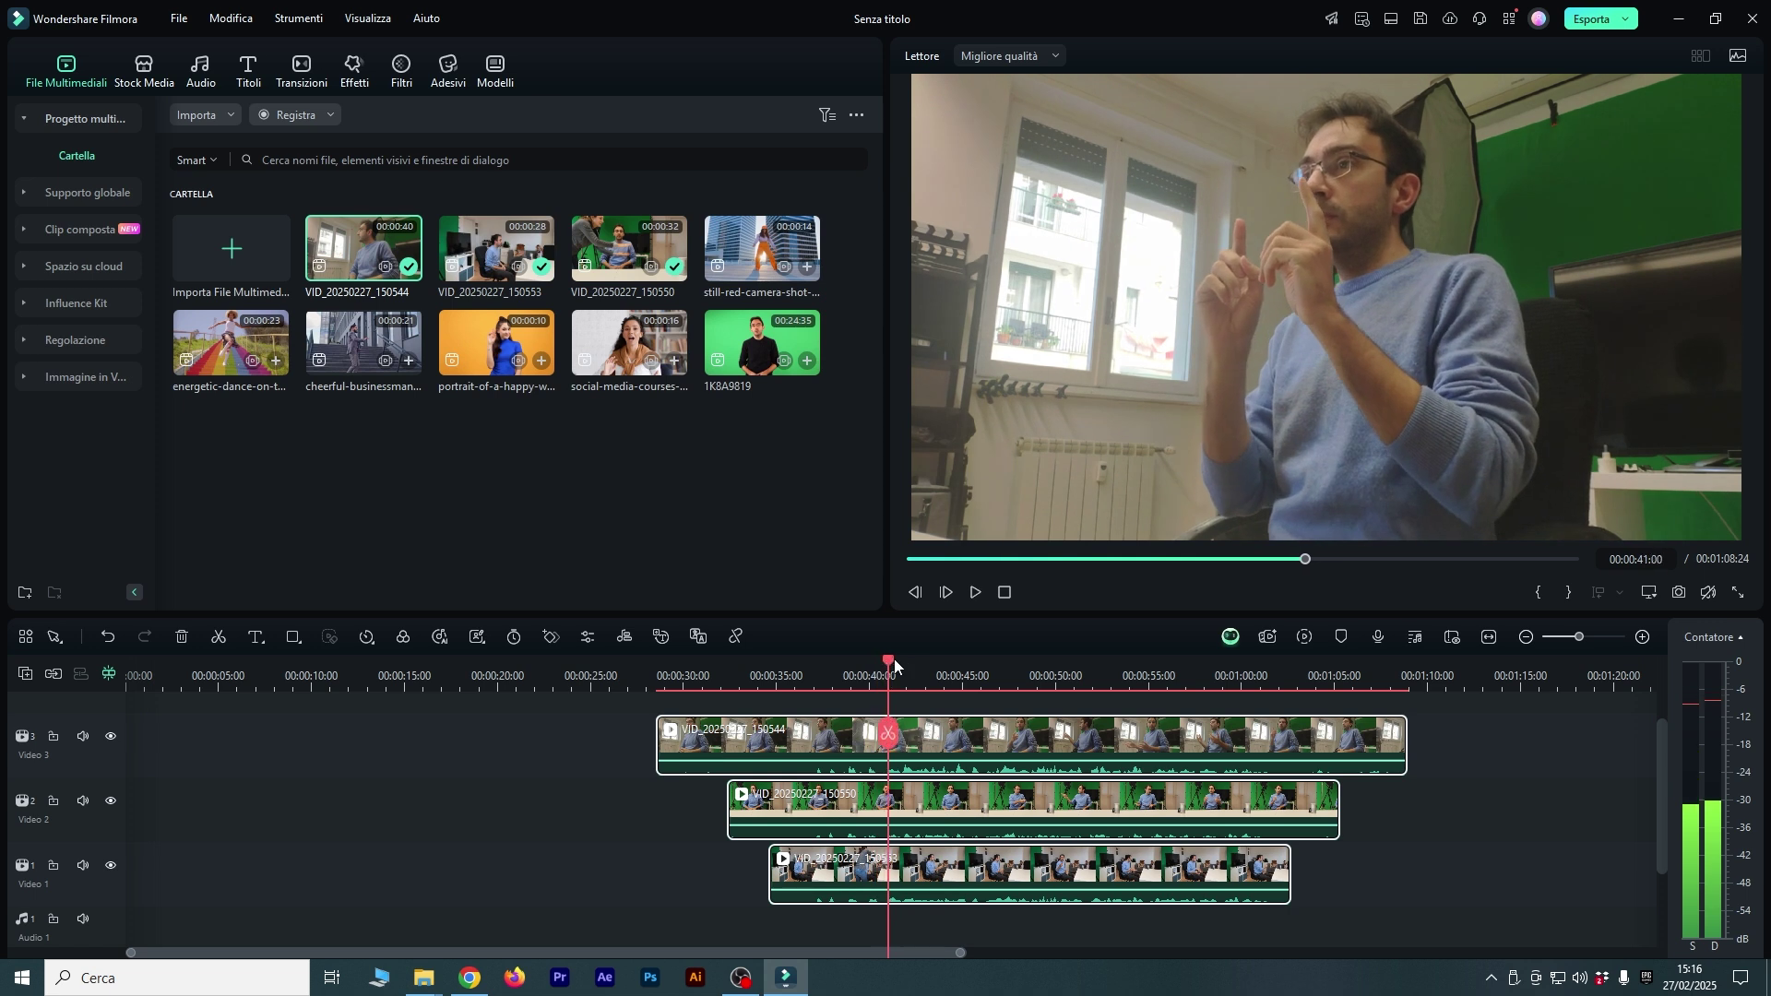
key(space)
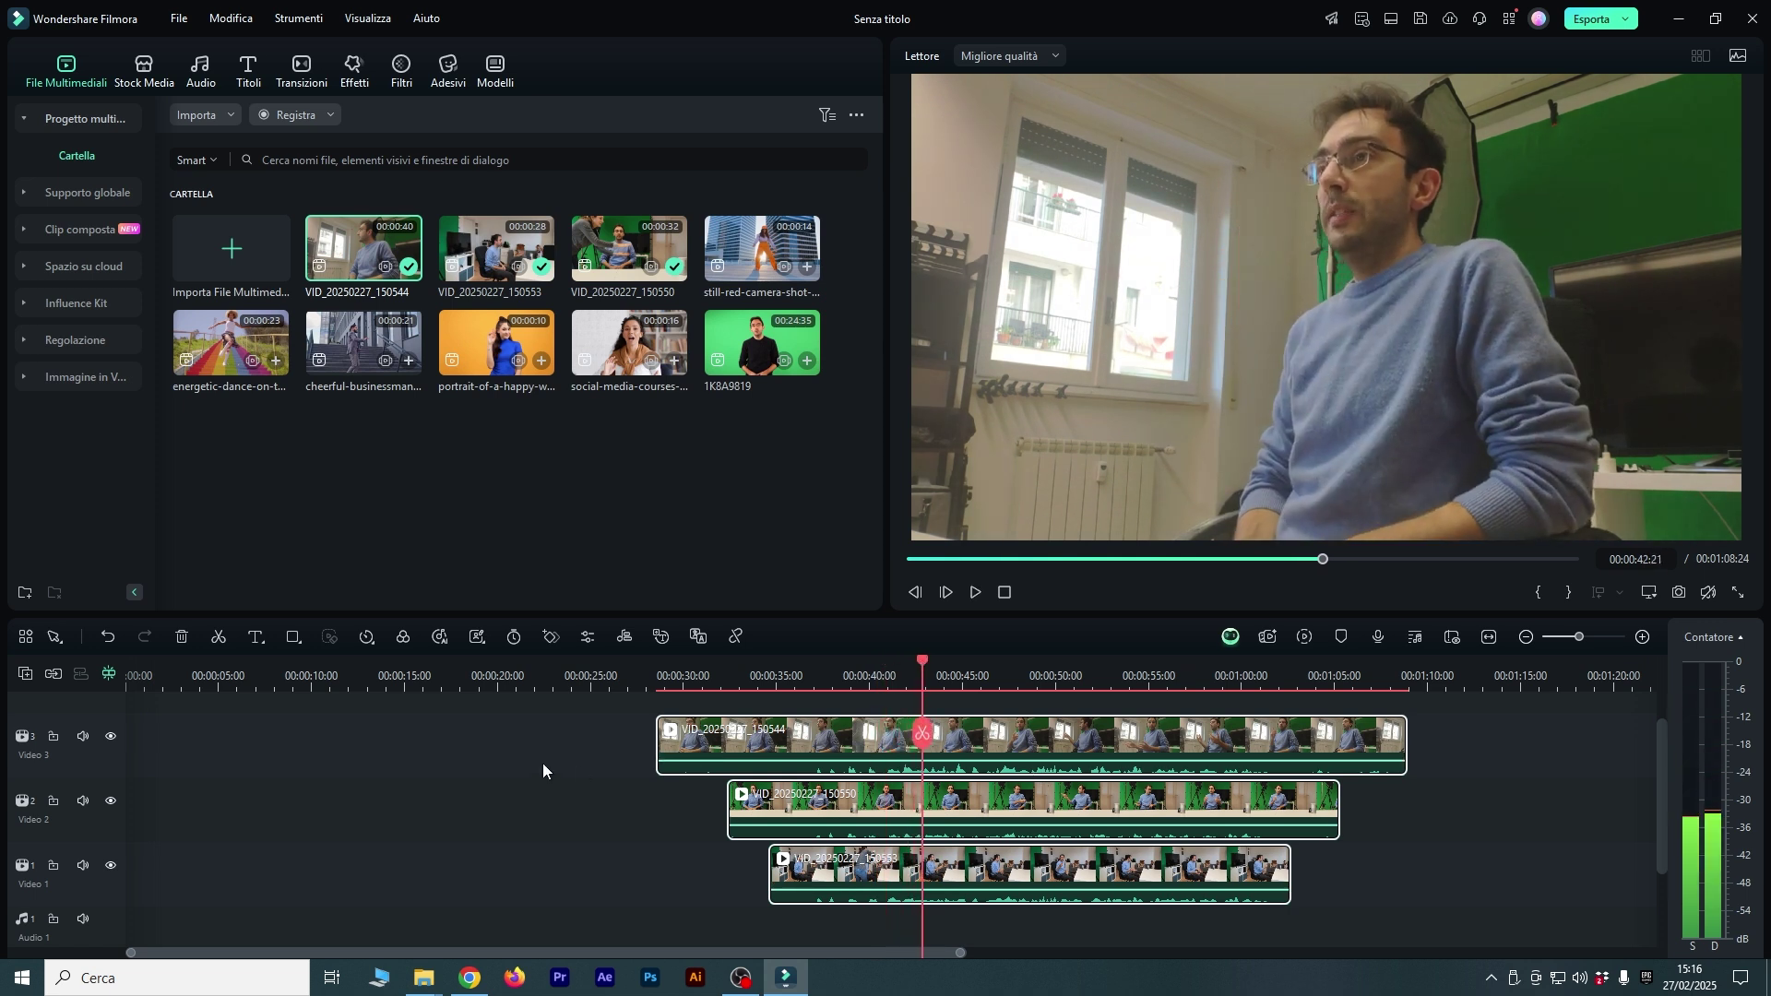
Delete the three synchronised clips from the timeline.
drag(526, 738, 907, 881)
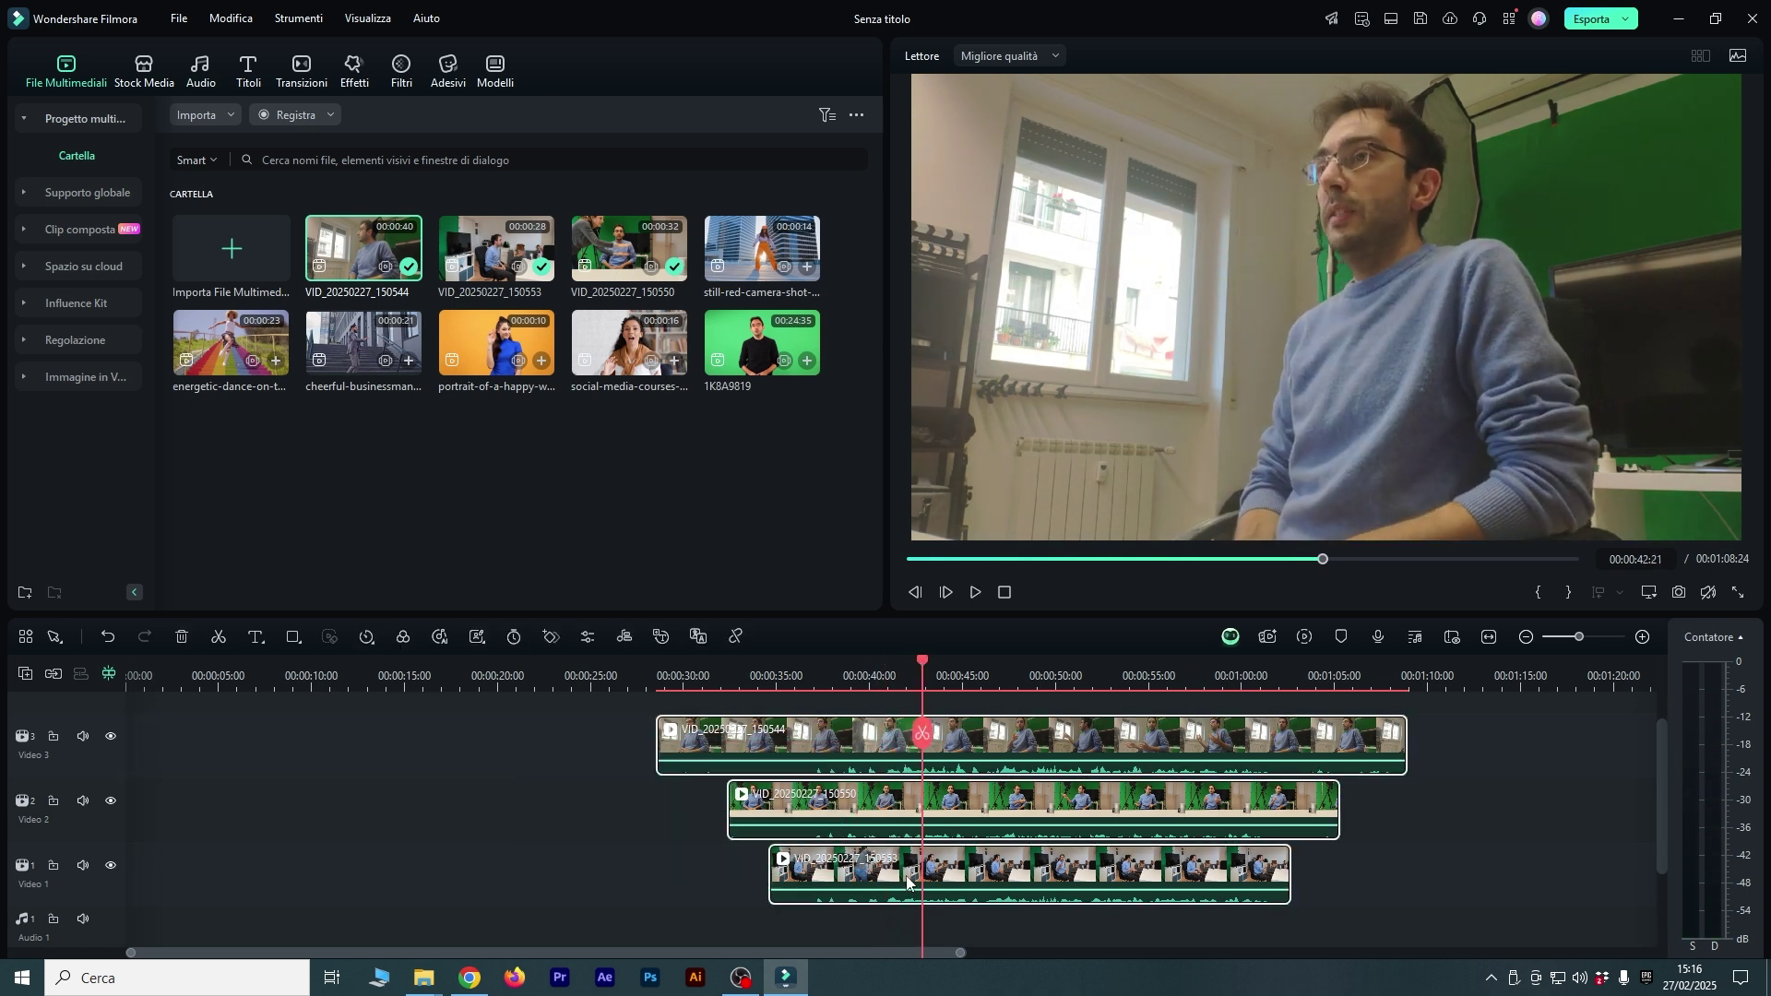
key(Delete)
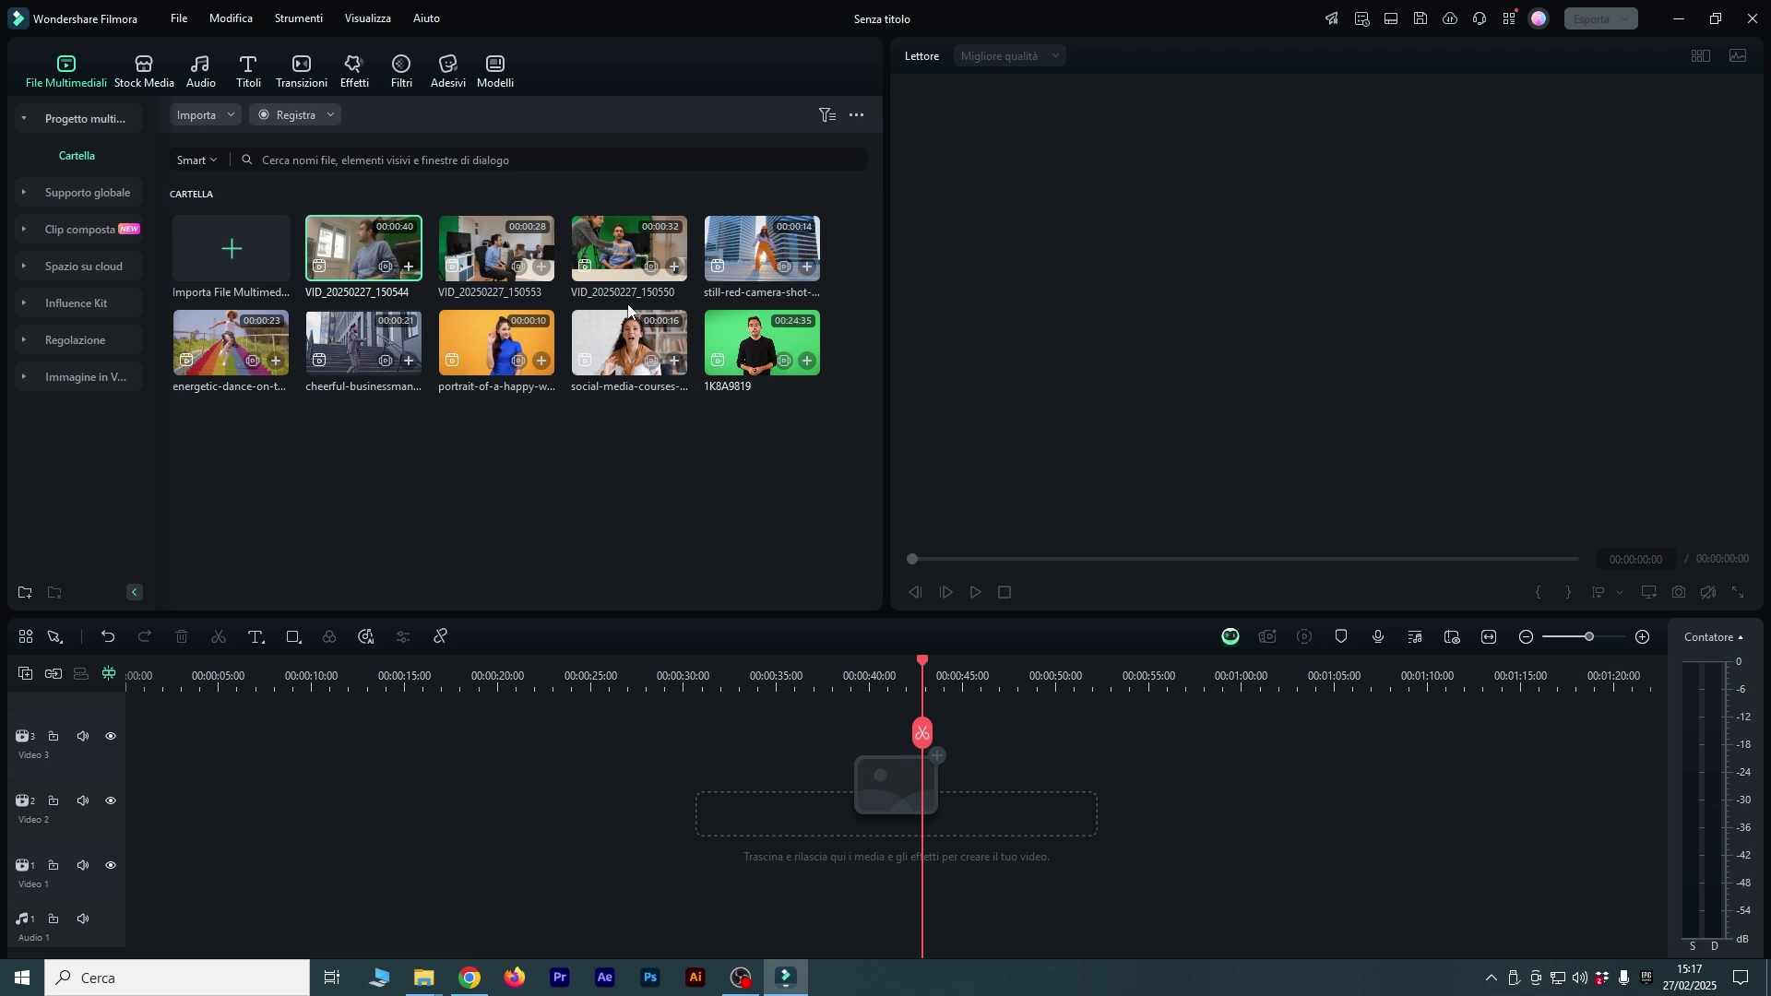
Create a multi-camera clip named MultiCam from the three VID_20250227 media clips, synchronised by Audio, with automatic proxy file creation disabled.
click(627, 247)
ctrl+click(493, 248)
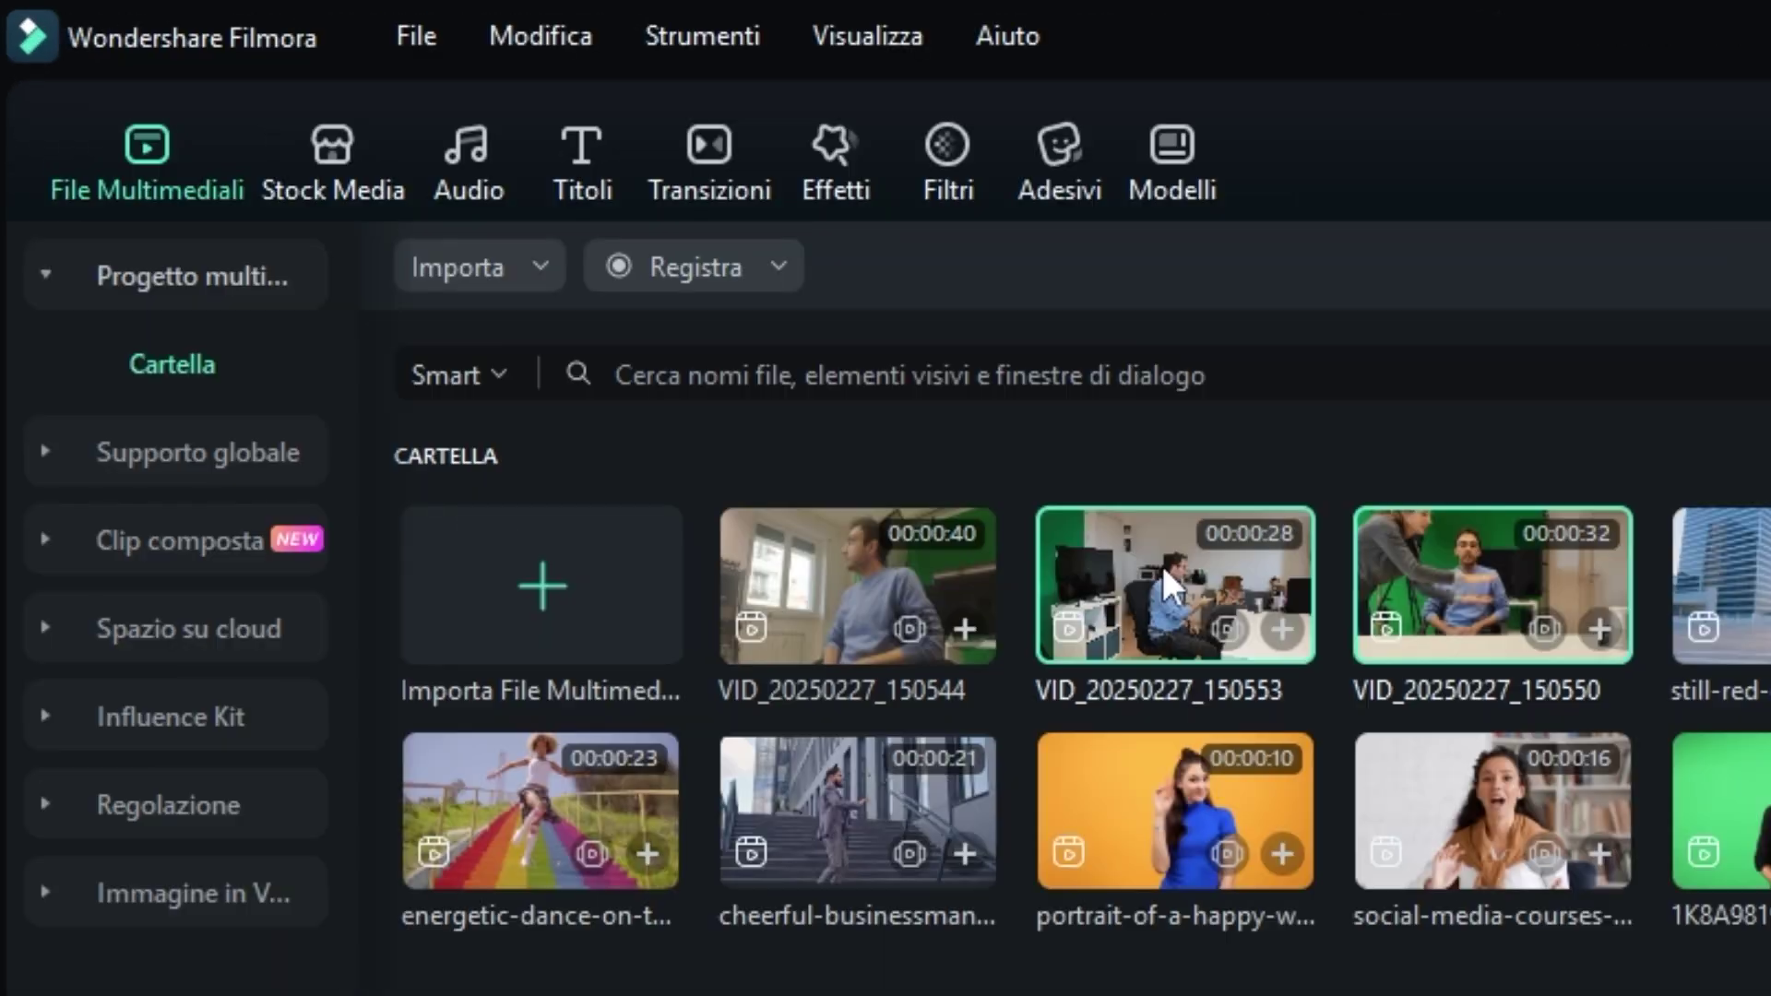
ctrl+click(841, 576)
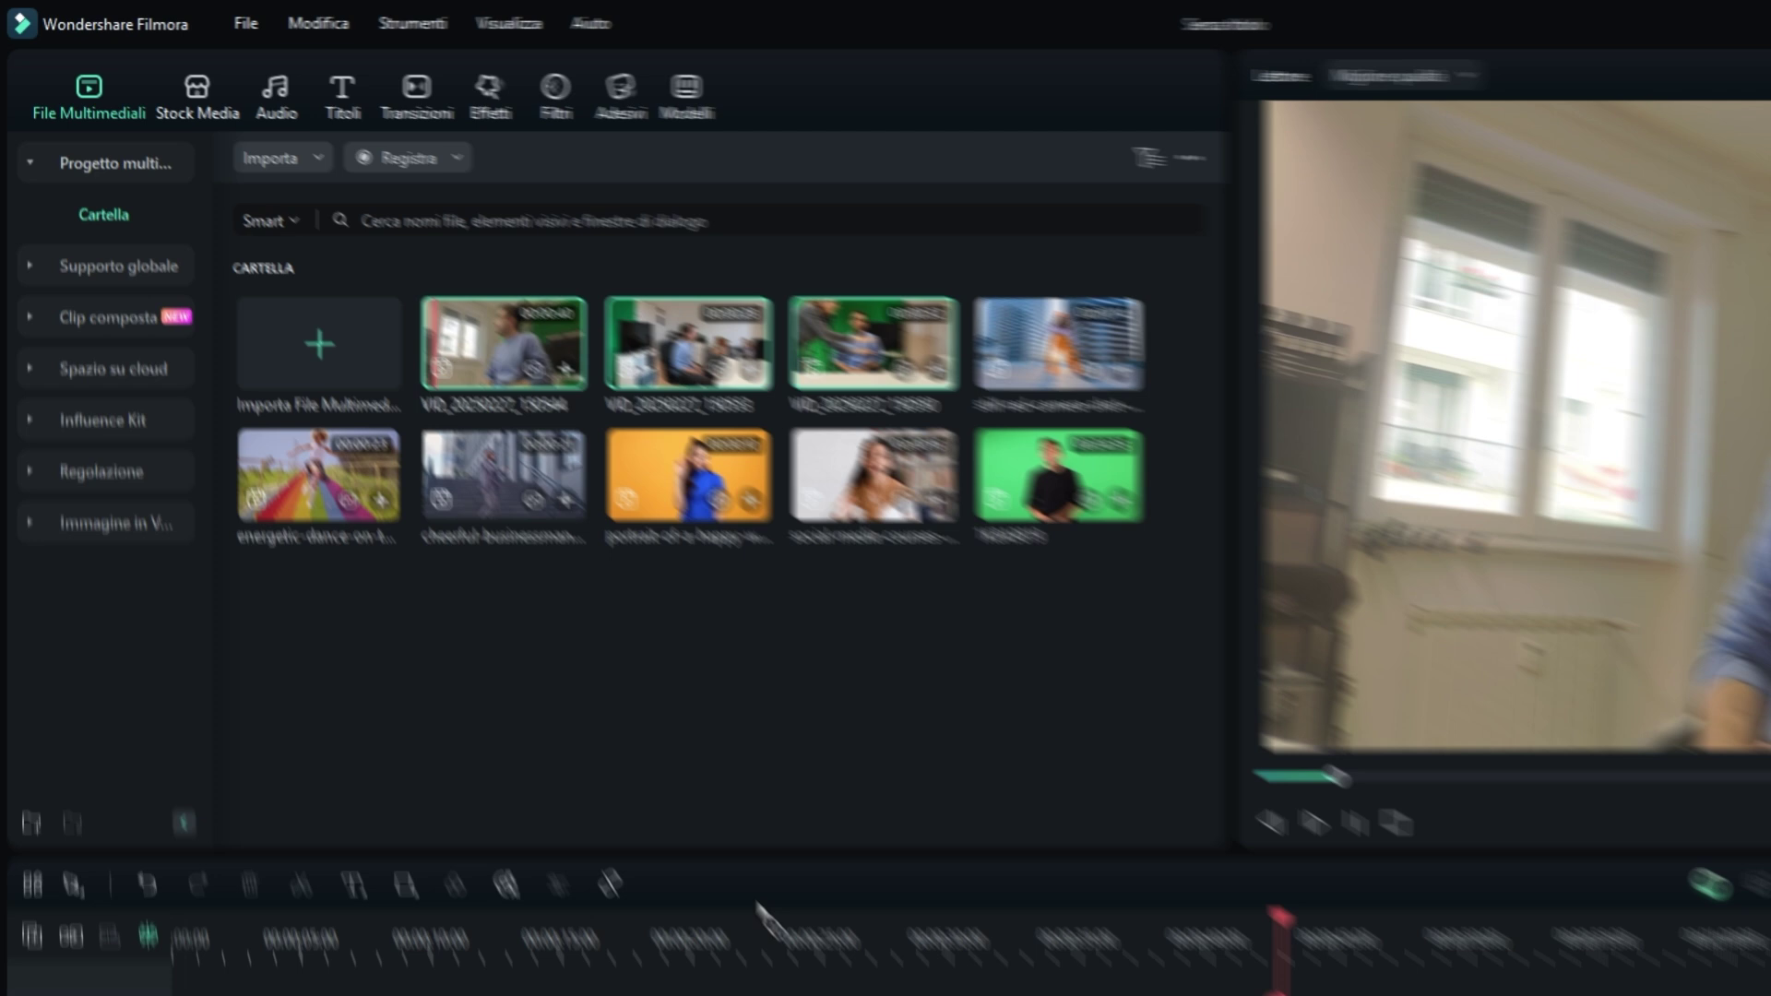
right_click(1423, 564)
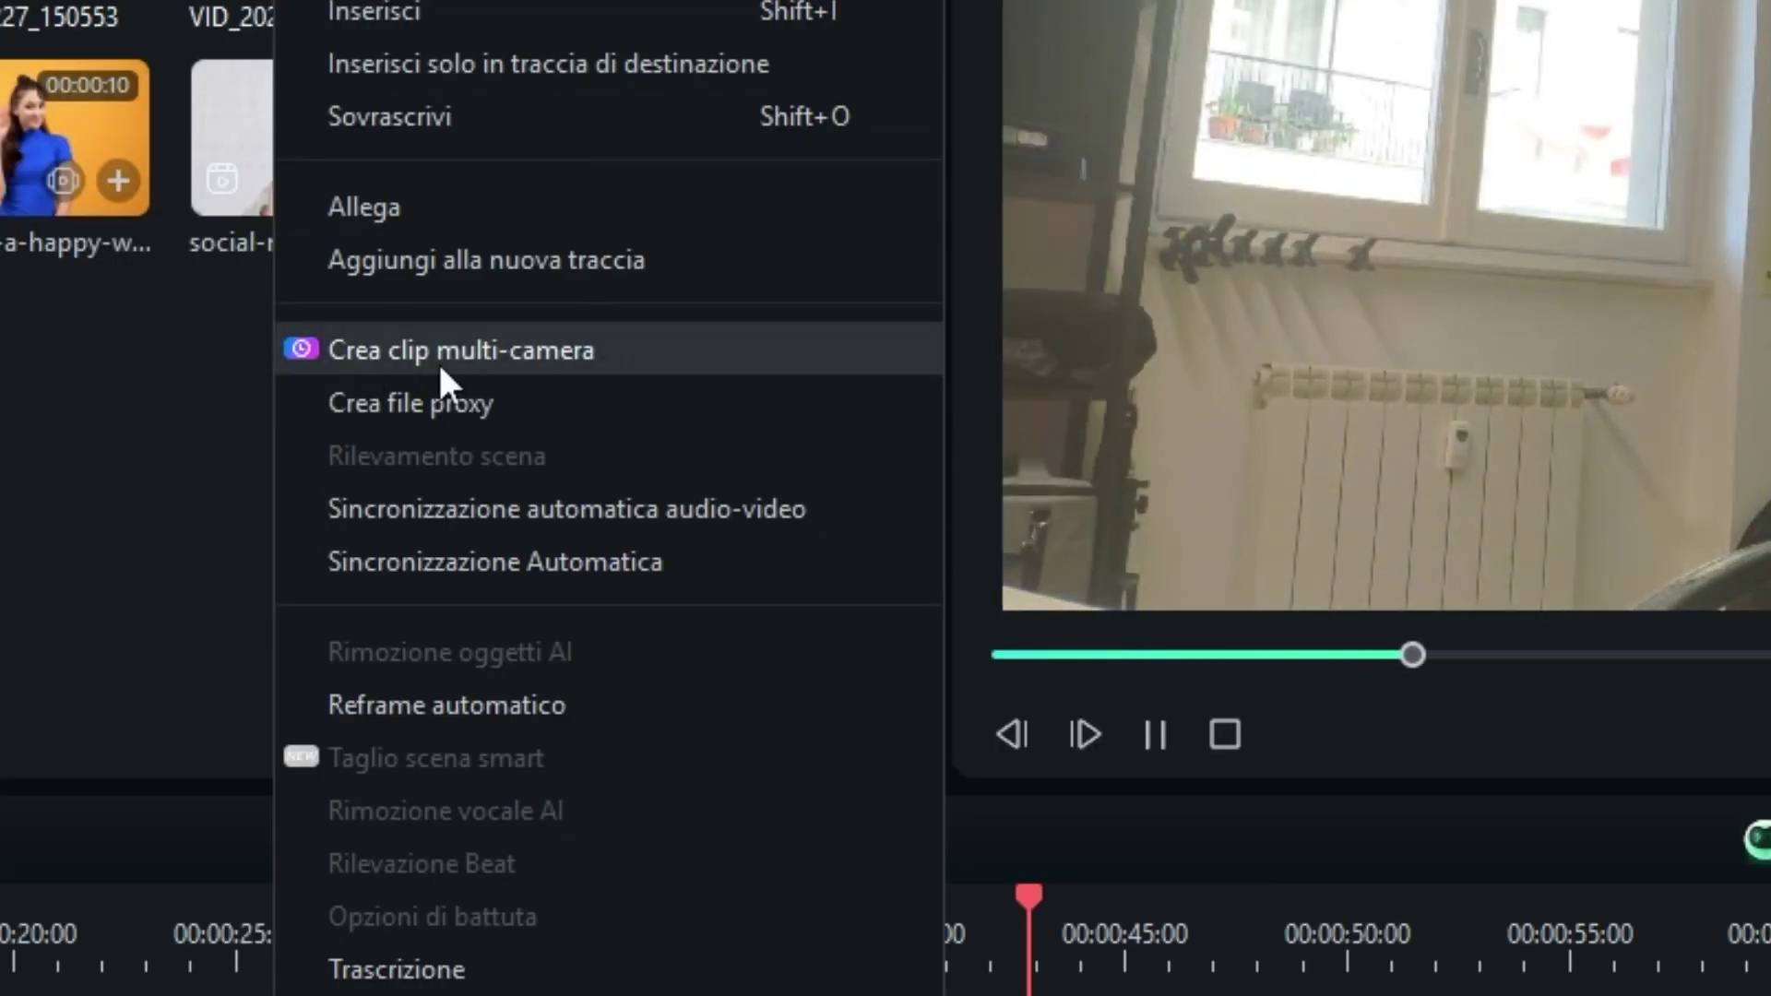
click(600, 350)
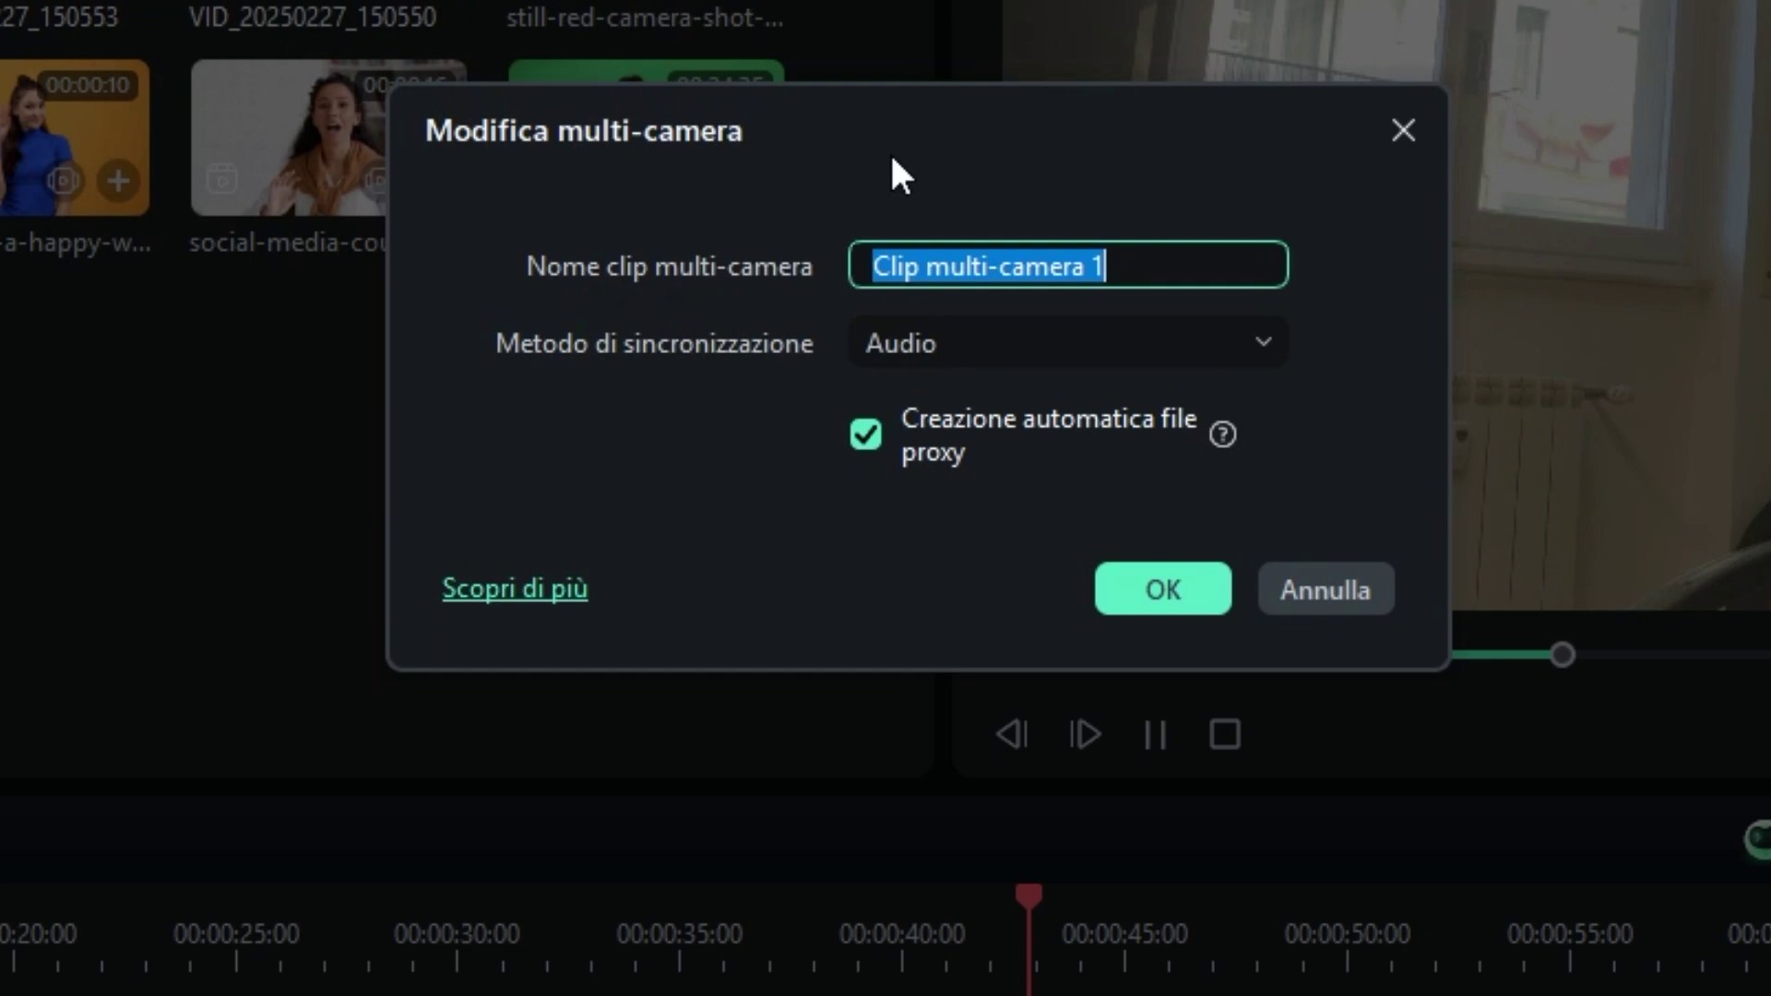
text(MultiCam)
click(958, 343)
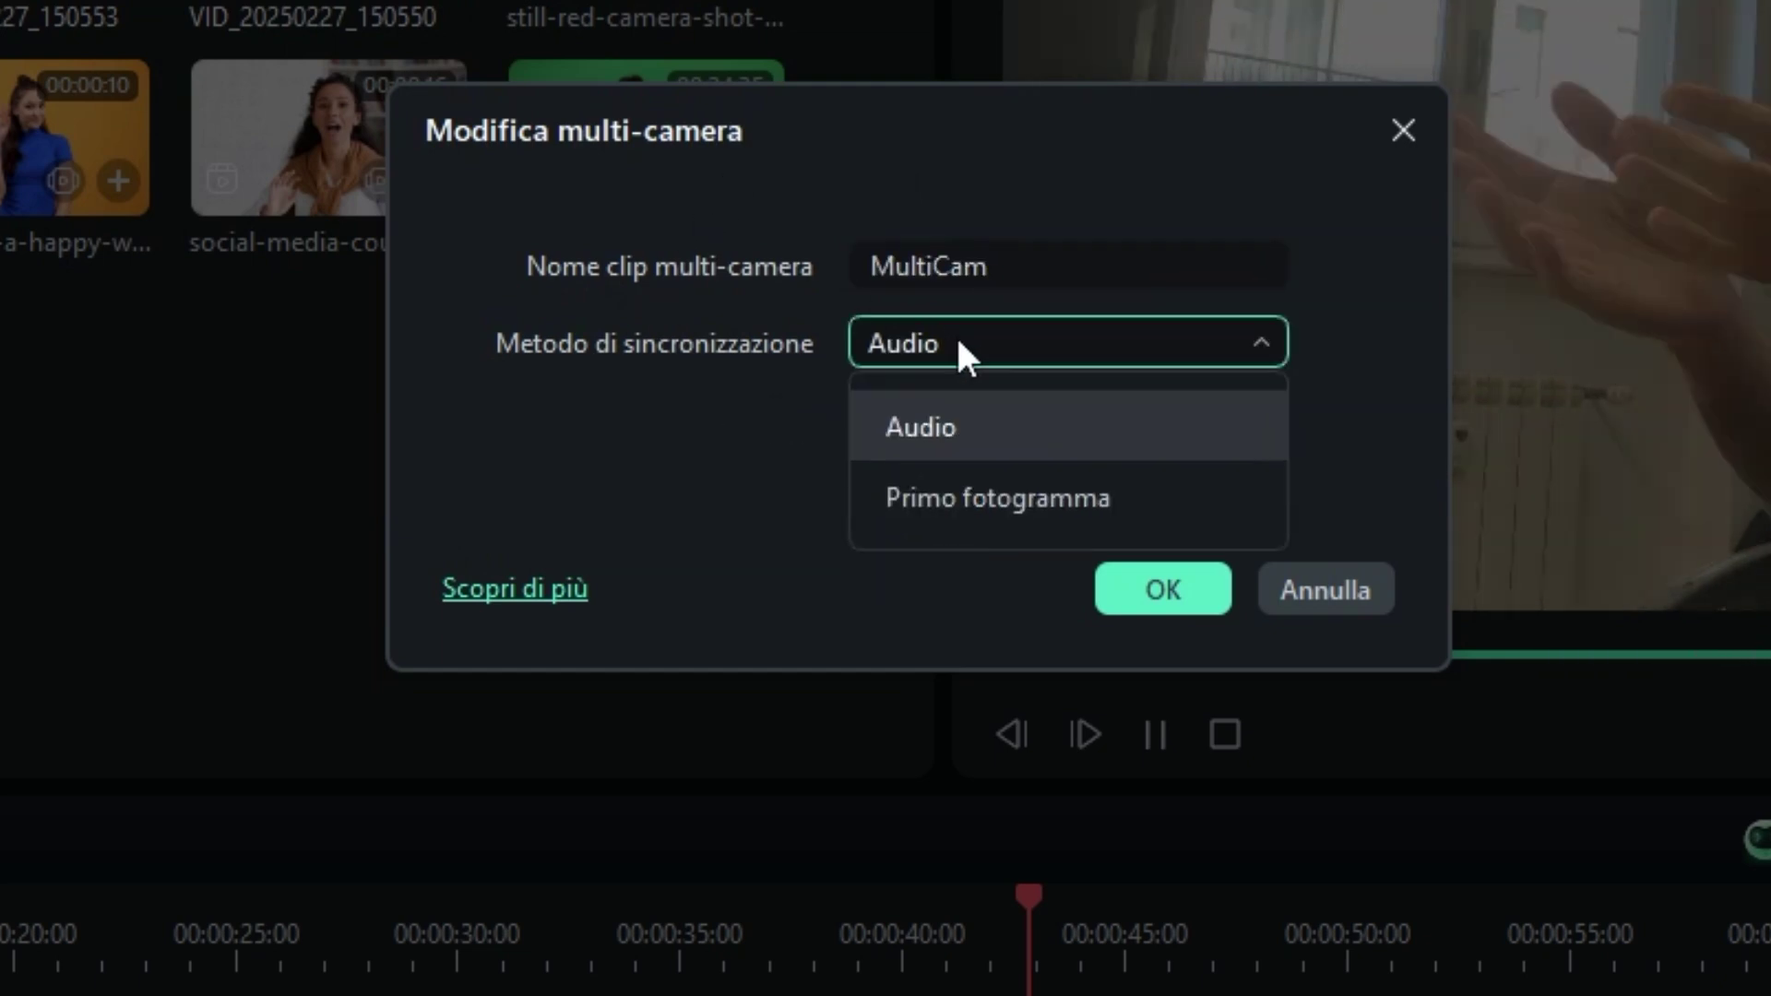
click(958, 343)
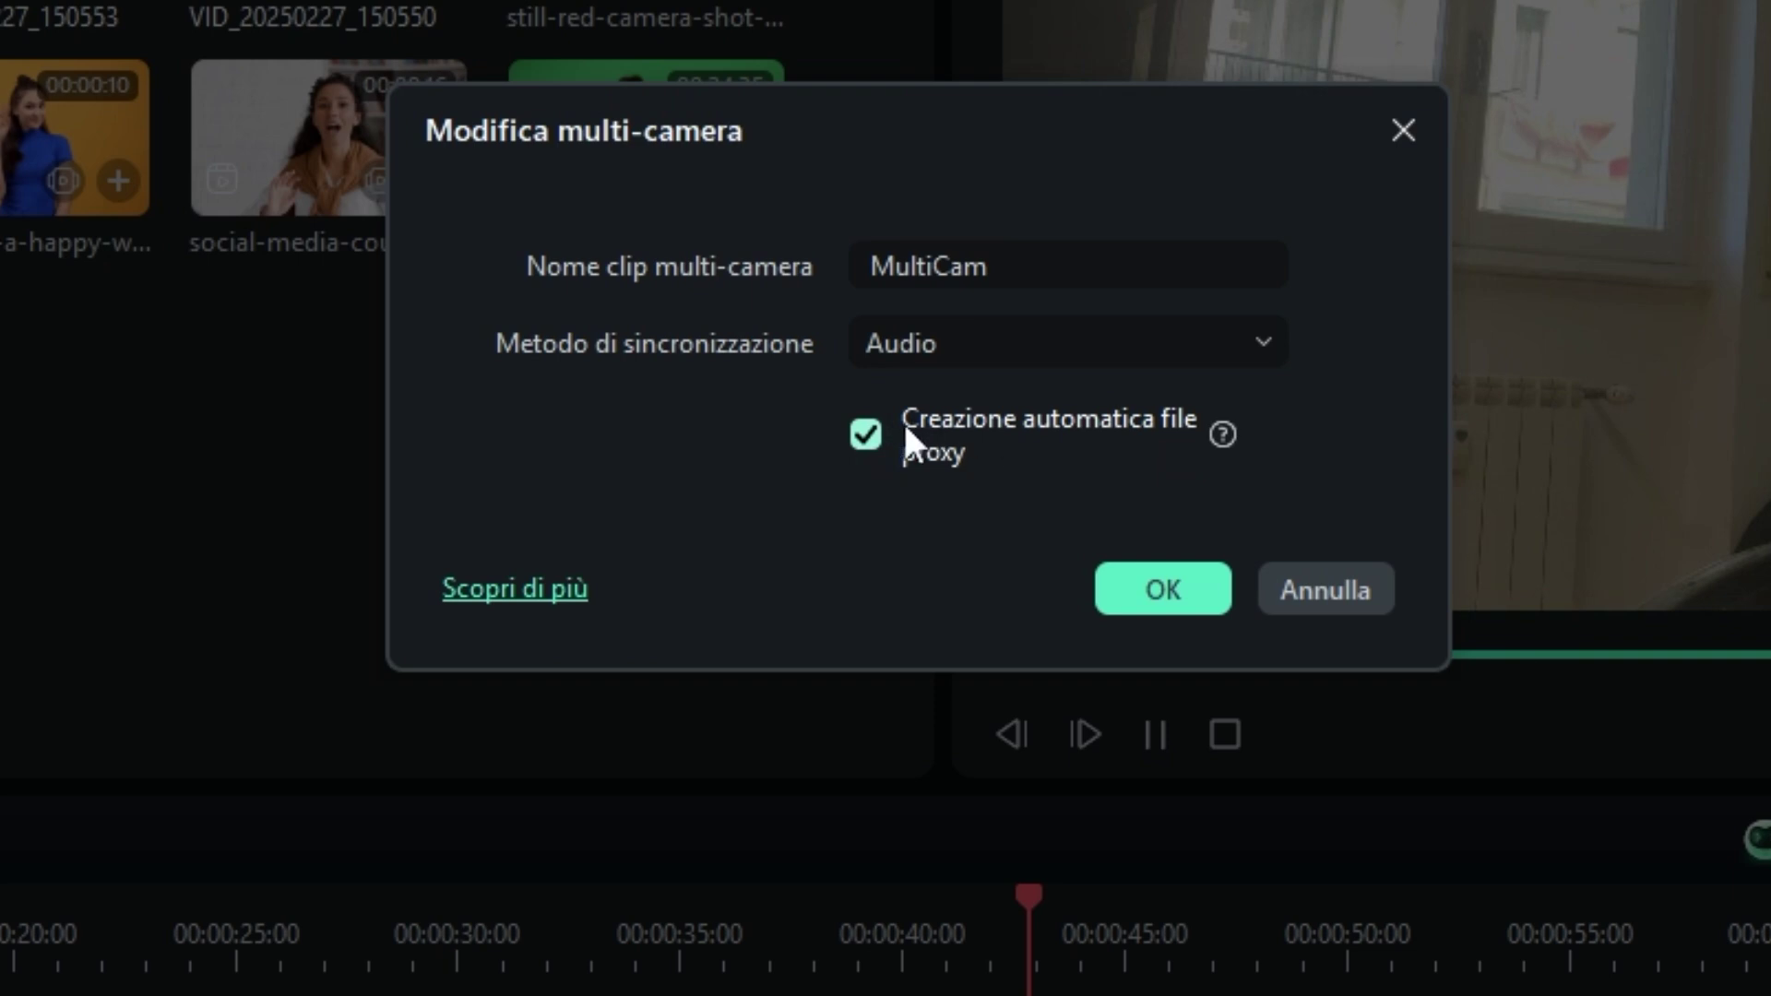
click(878, 440)
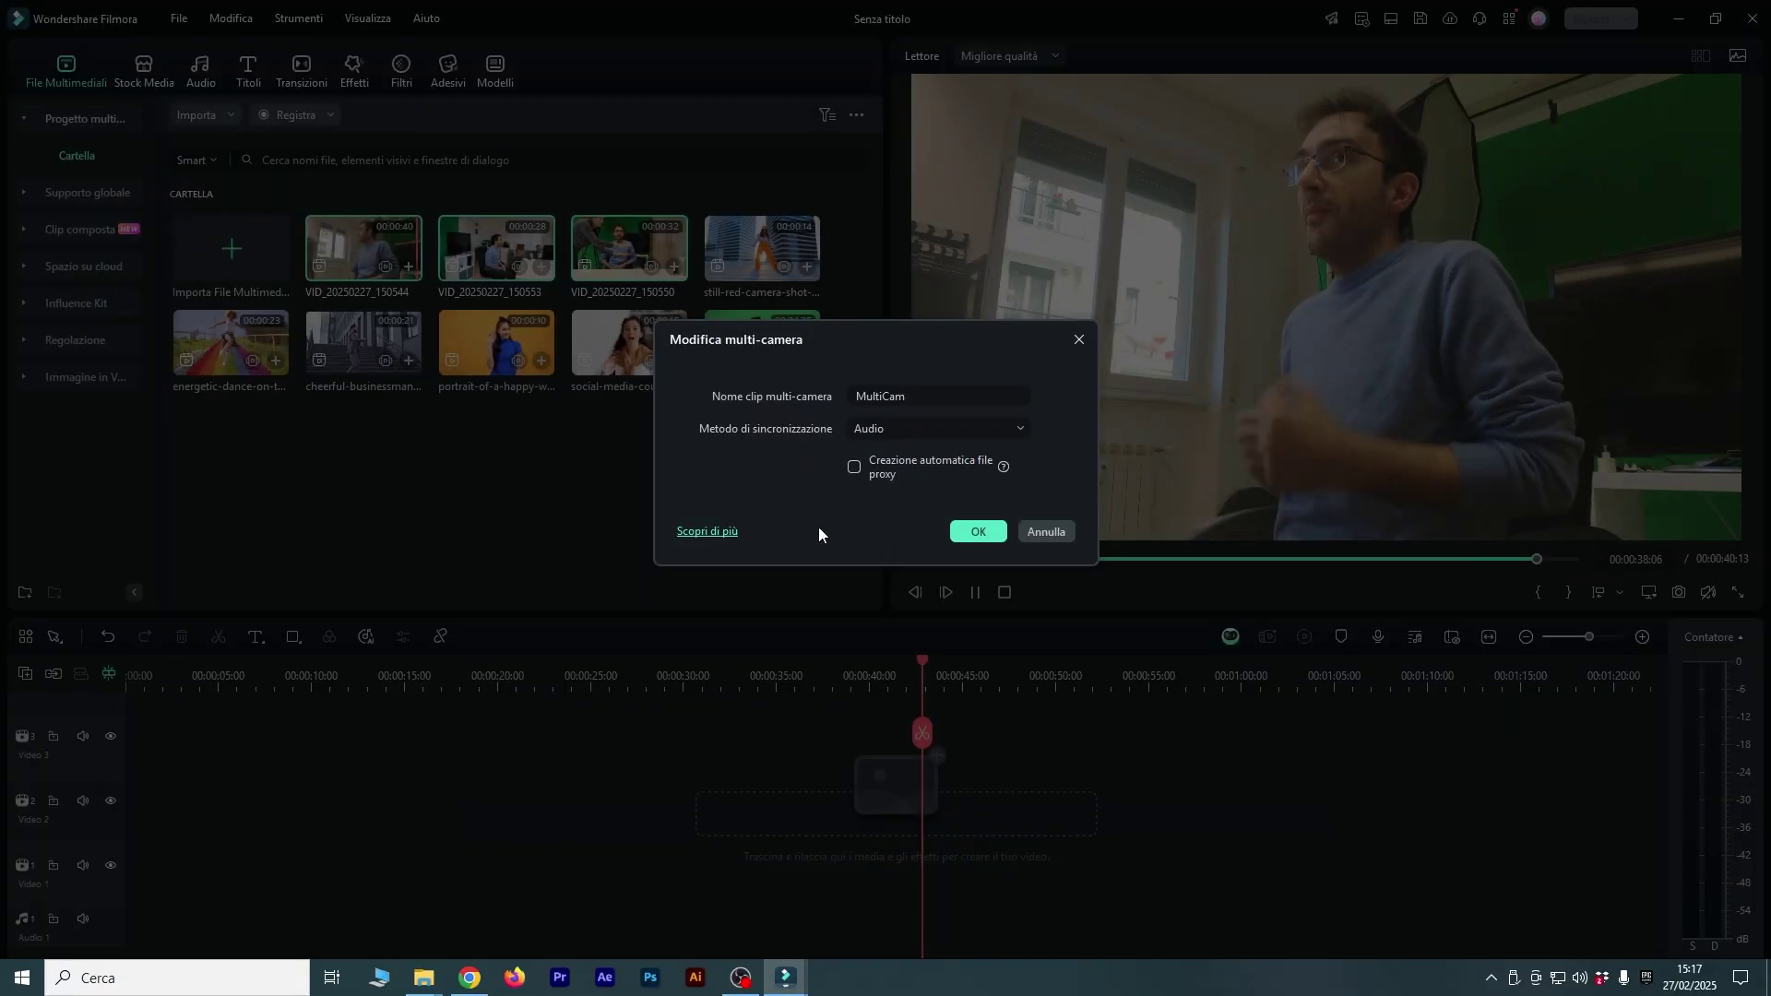
click(953, 533)
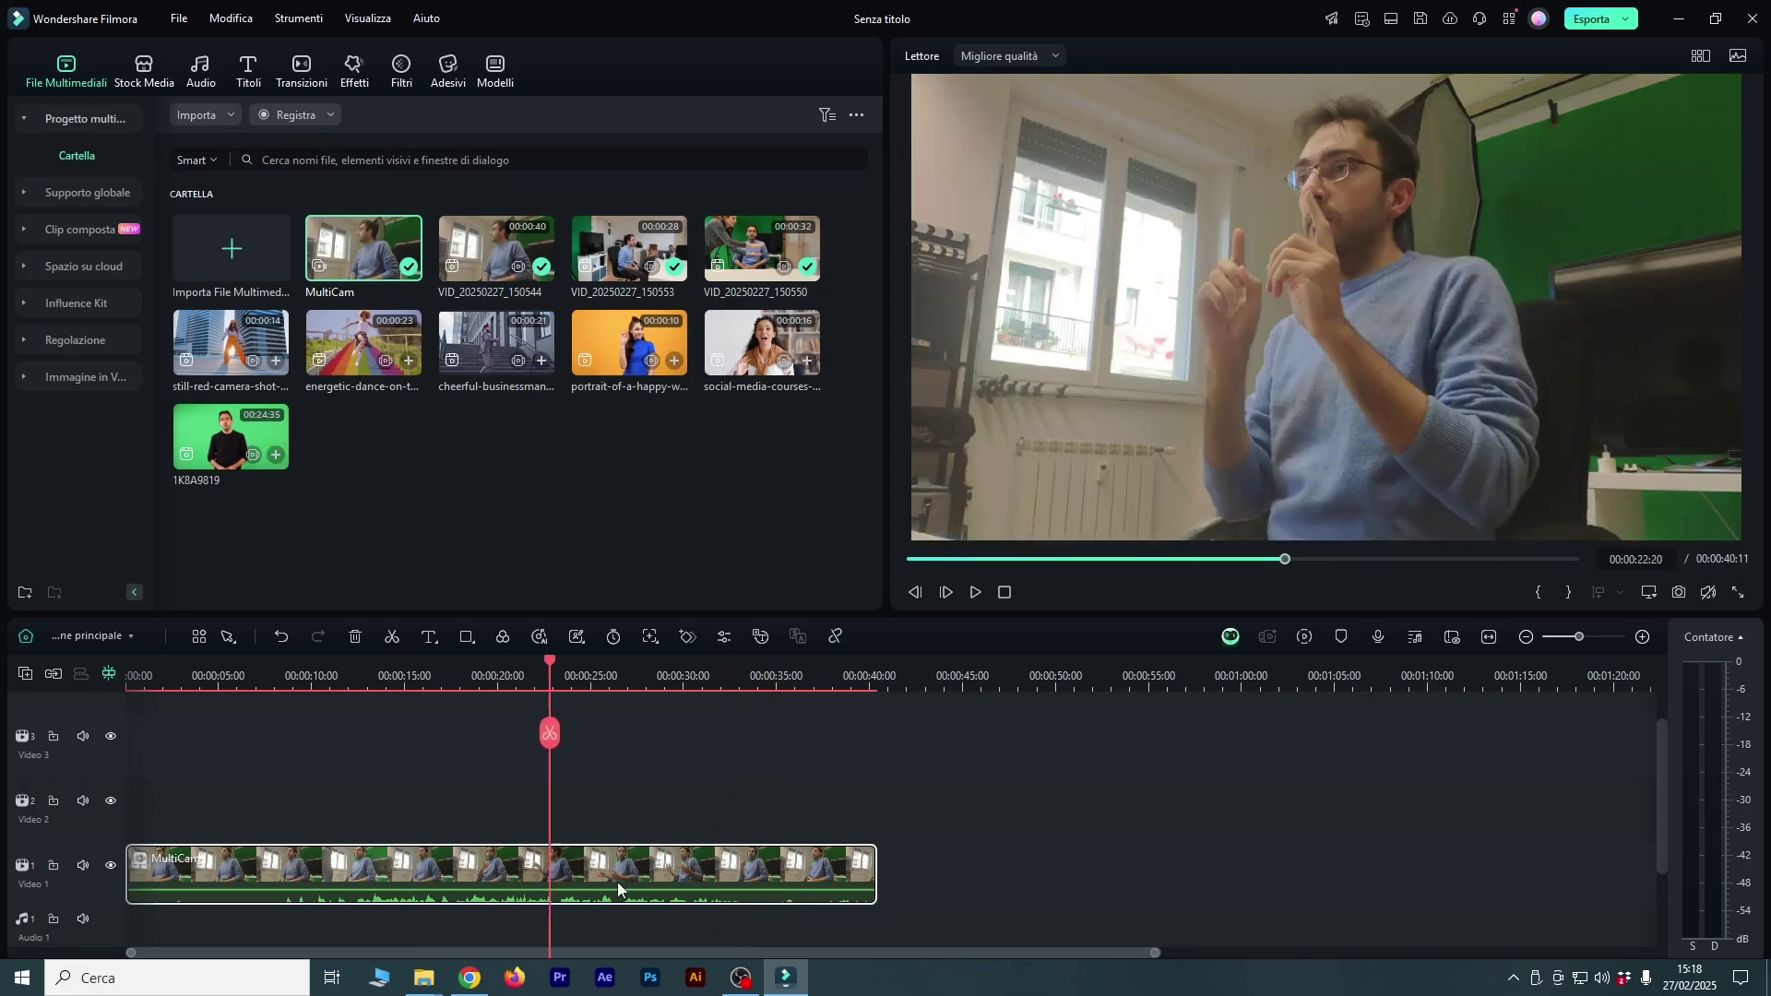
Show the multi-camera view for the MultiCam timeline clip and widen the player area.
click(704, 876)
drag(703, 680, 127, 683)
drag(1153, 957, 1014, 956)
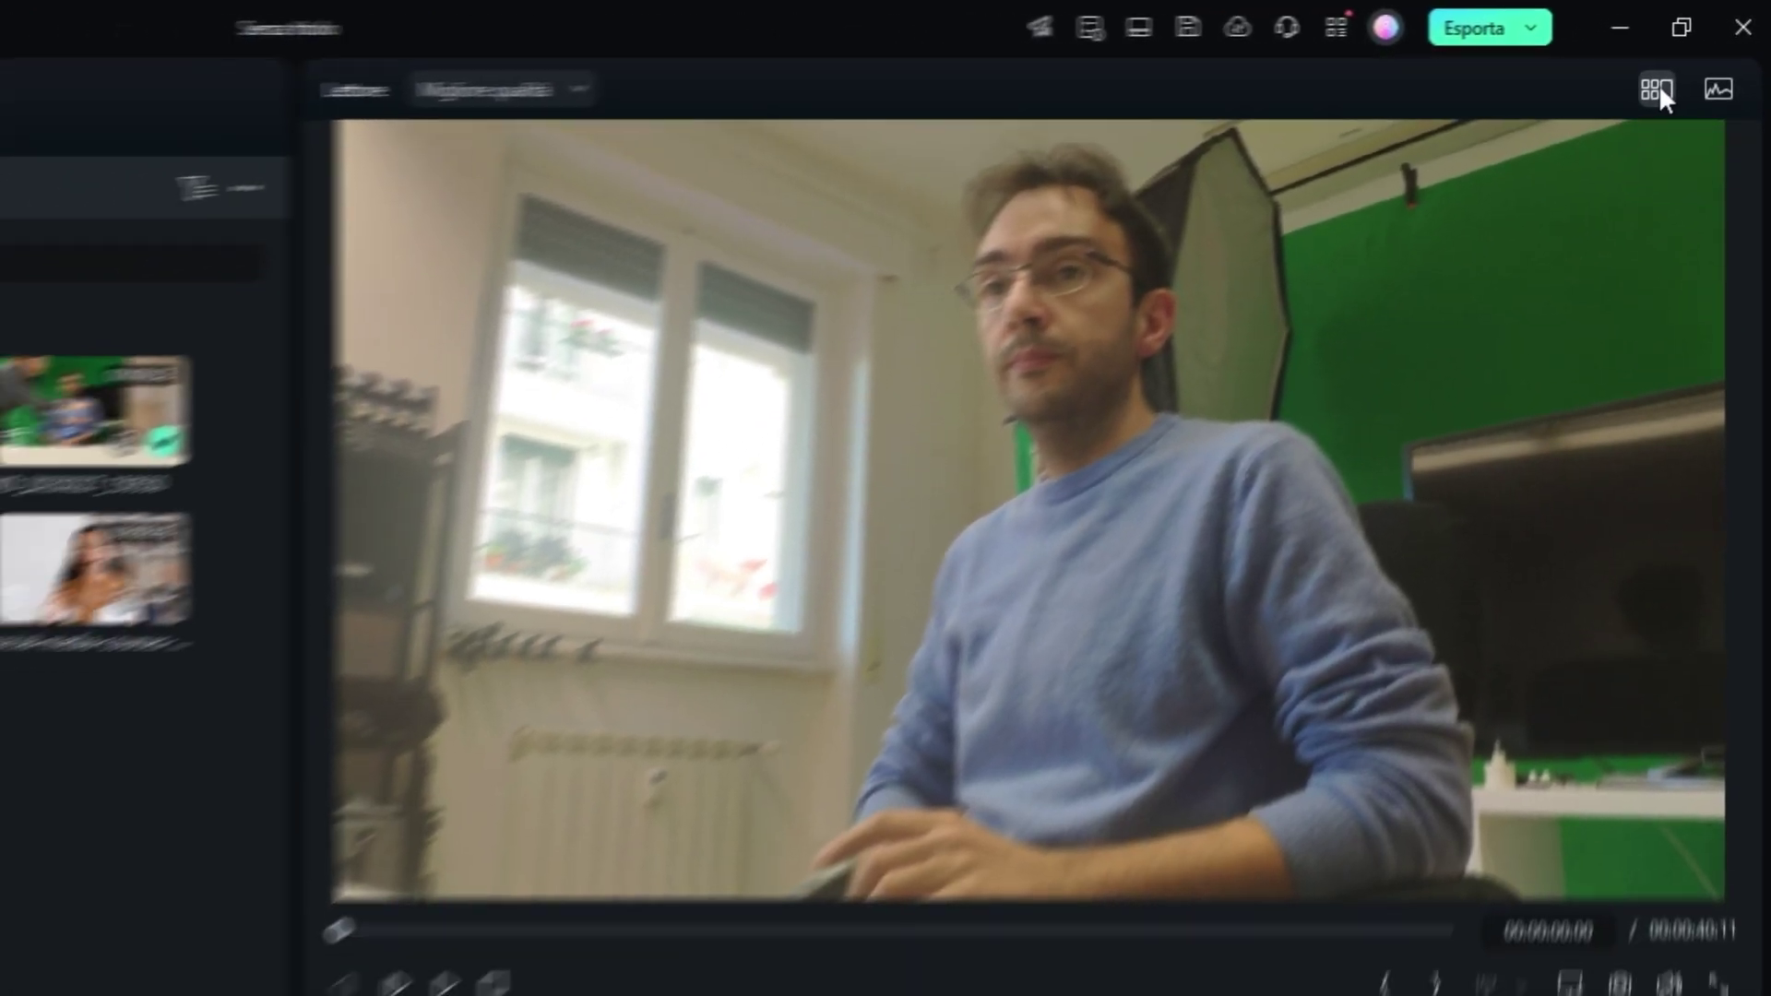
click(1656, 88)
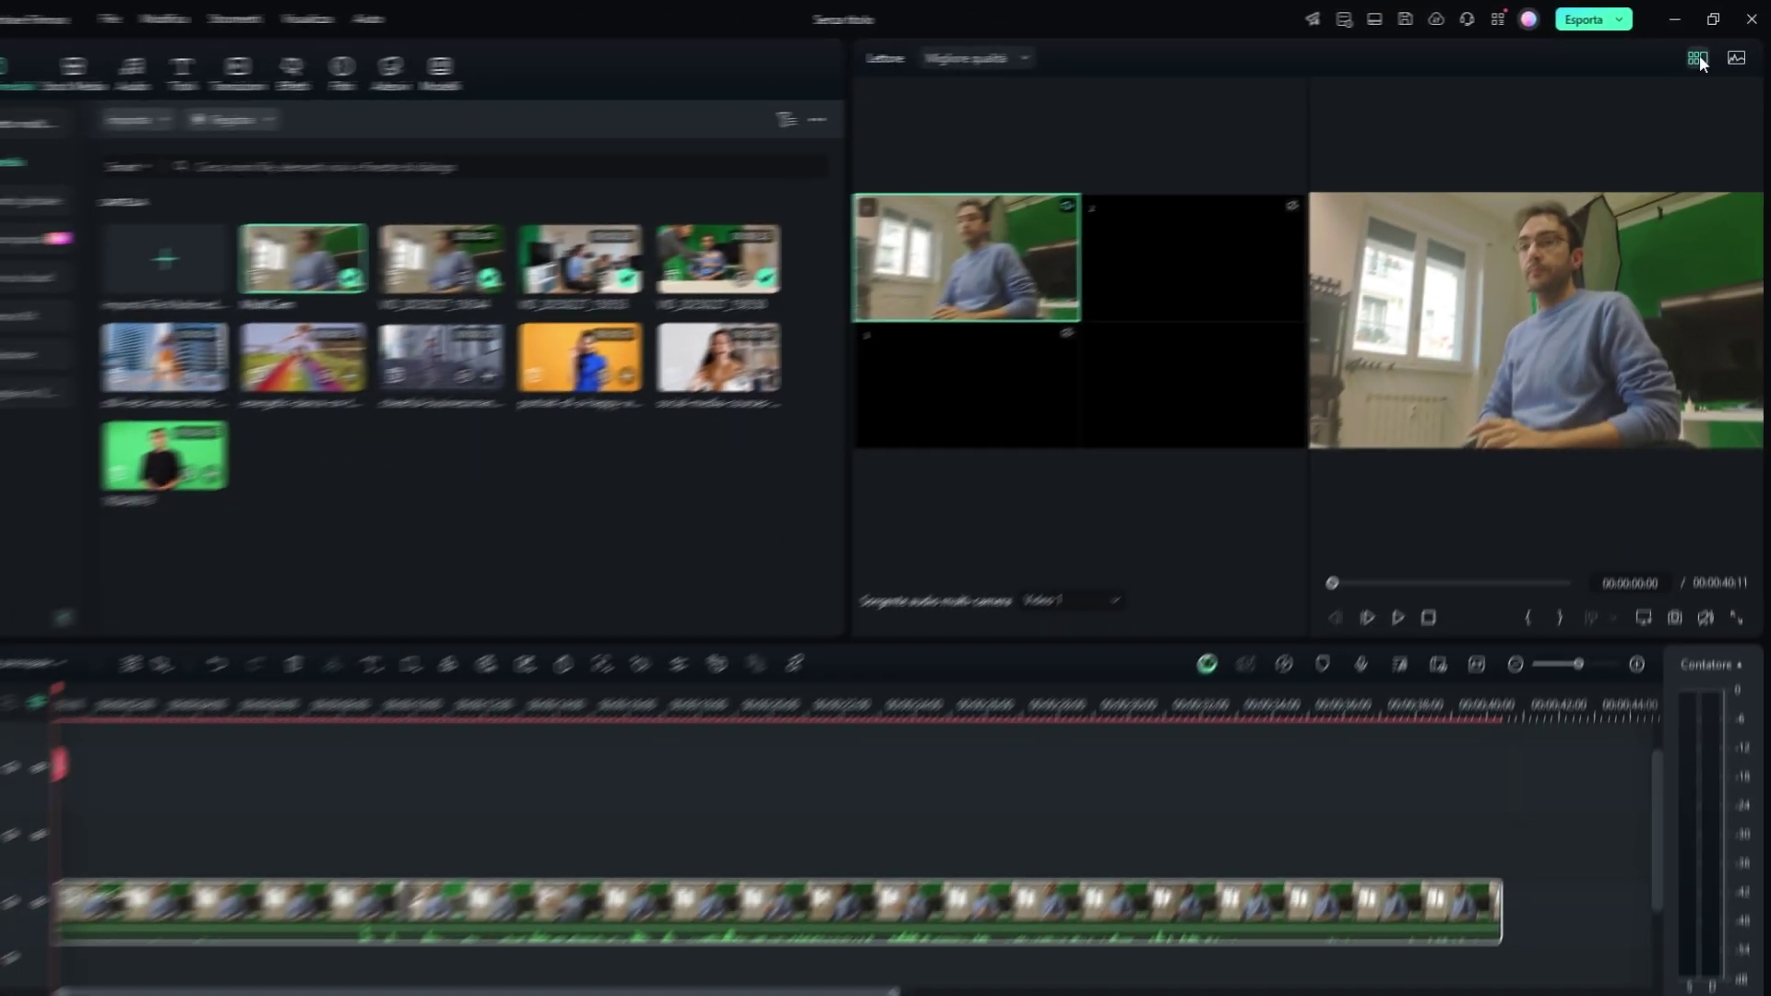
drag(893, 230, 458, 267)
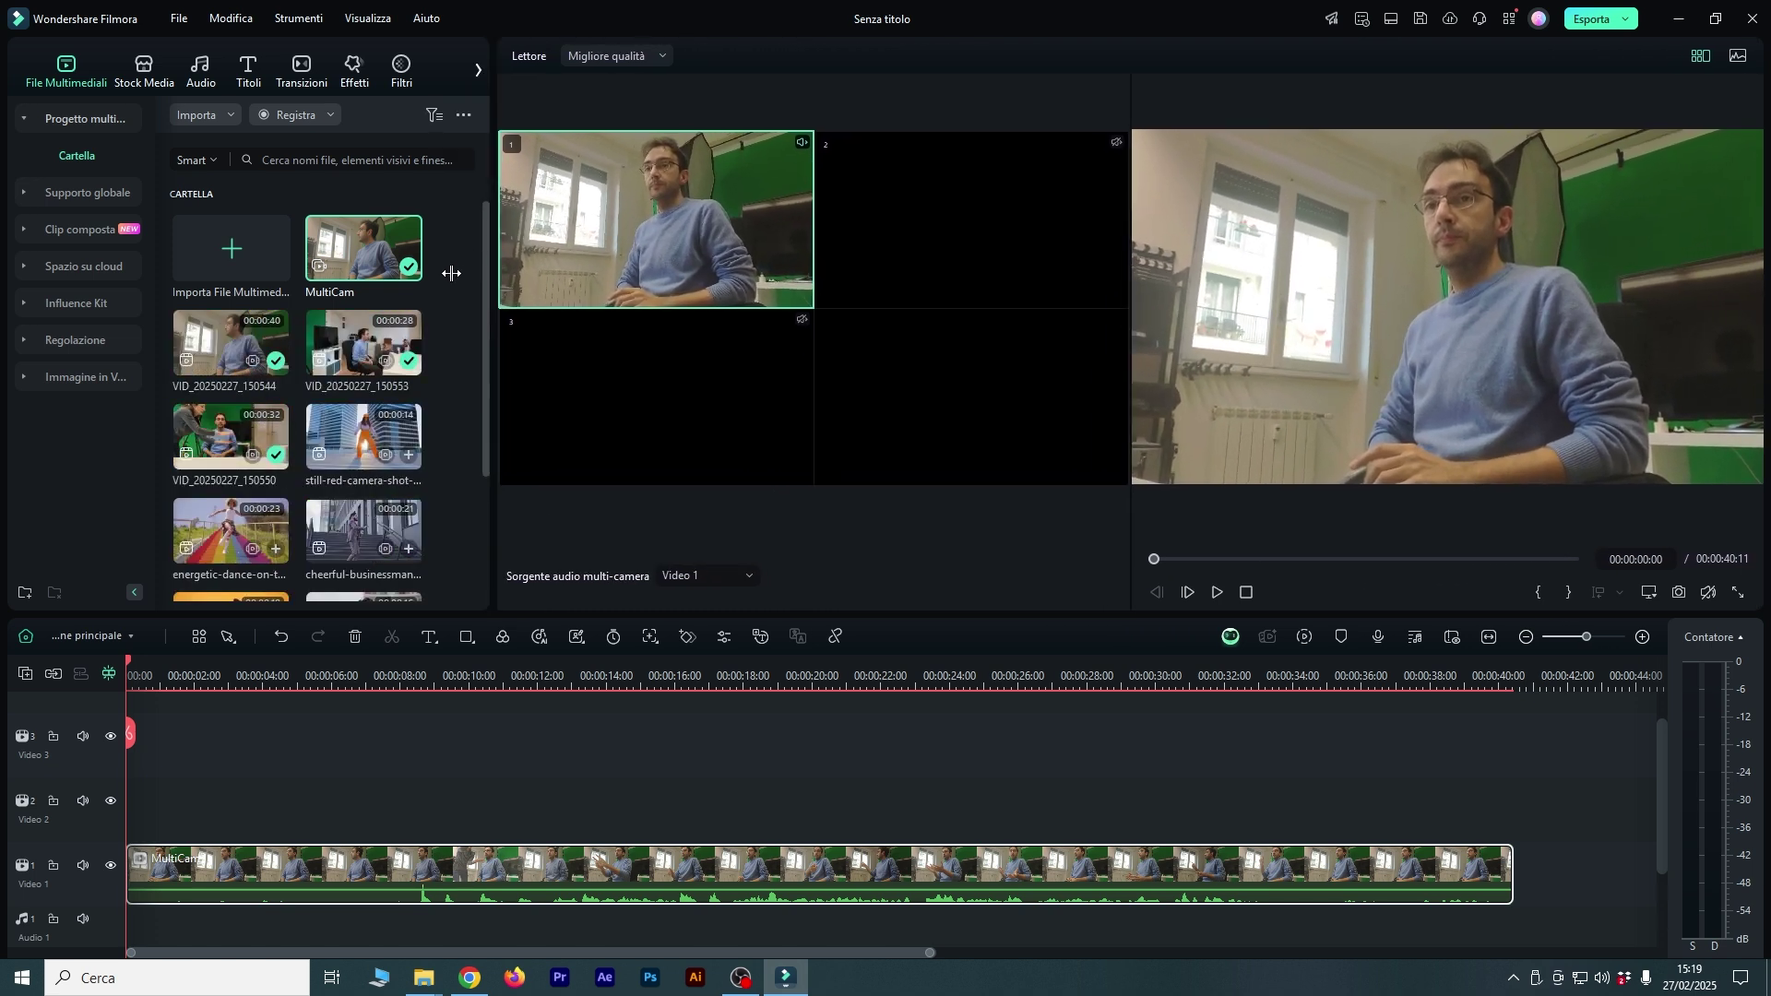
Set the playback volume to 10 and play MultiCam from 00:00:10:00 to preview its three camera angles.
drag(129, 734, 428, 733)
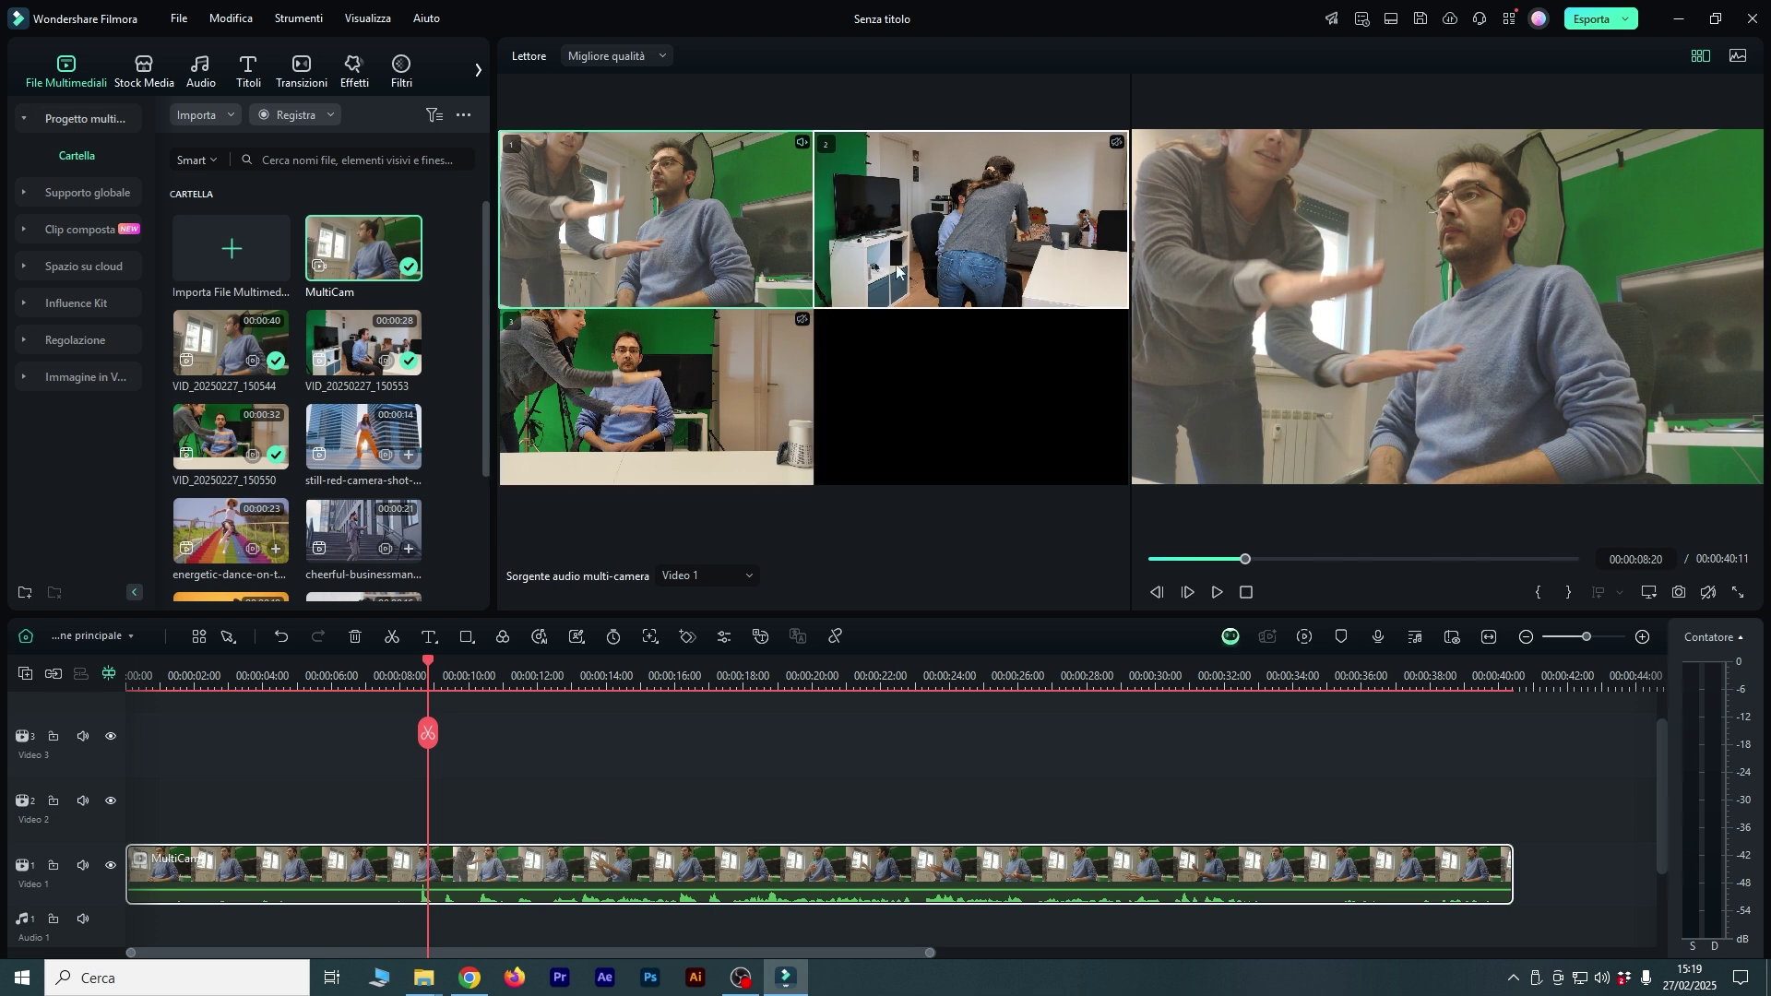
drag(430, 660, 469, 676)
mouse_move(1708, 591)
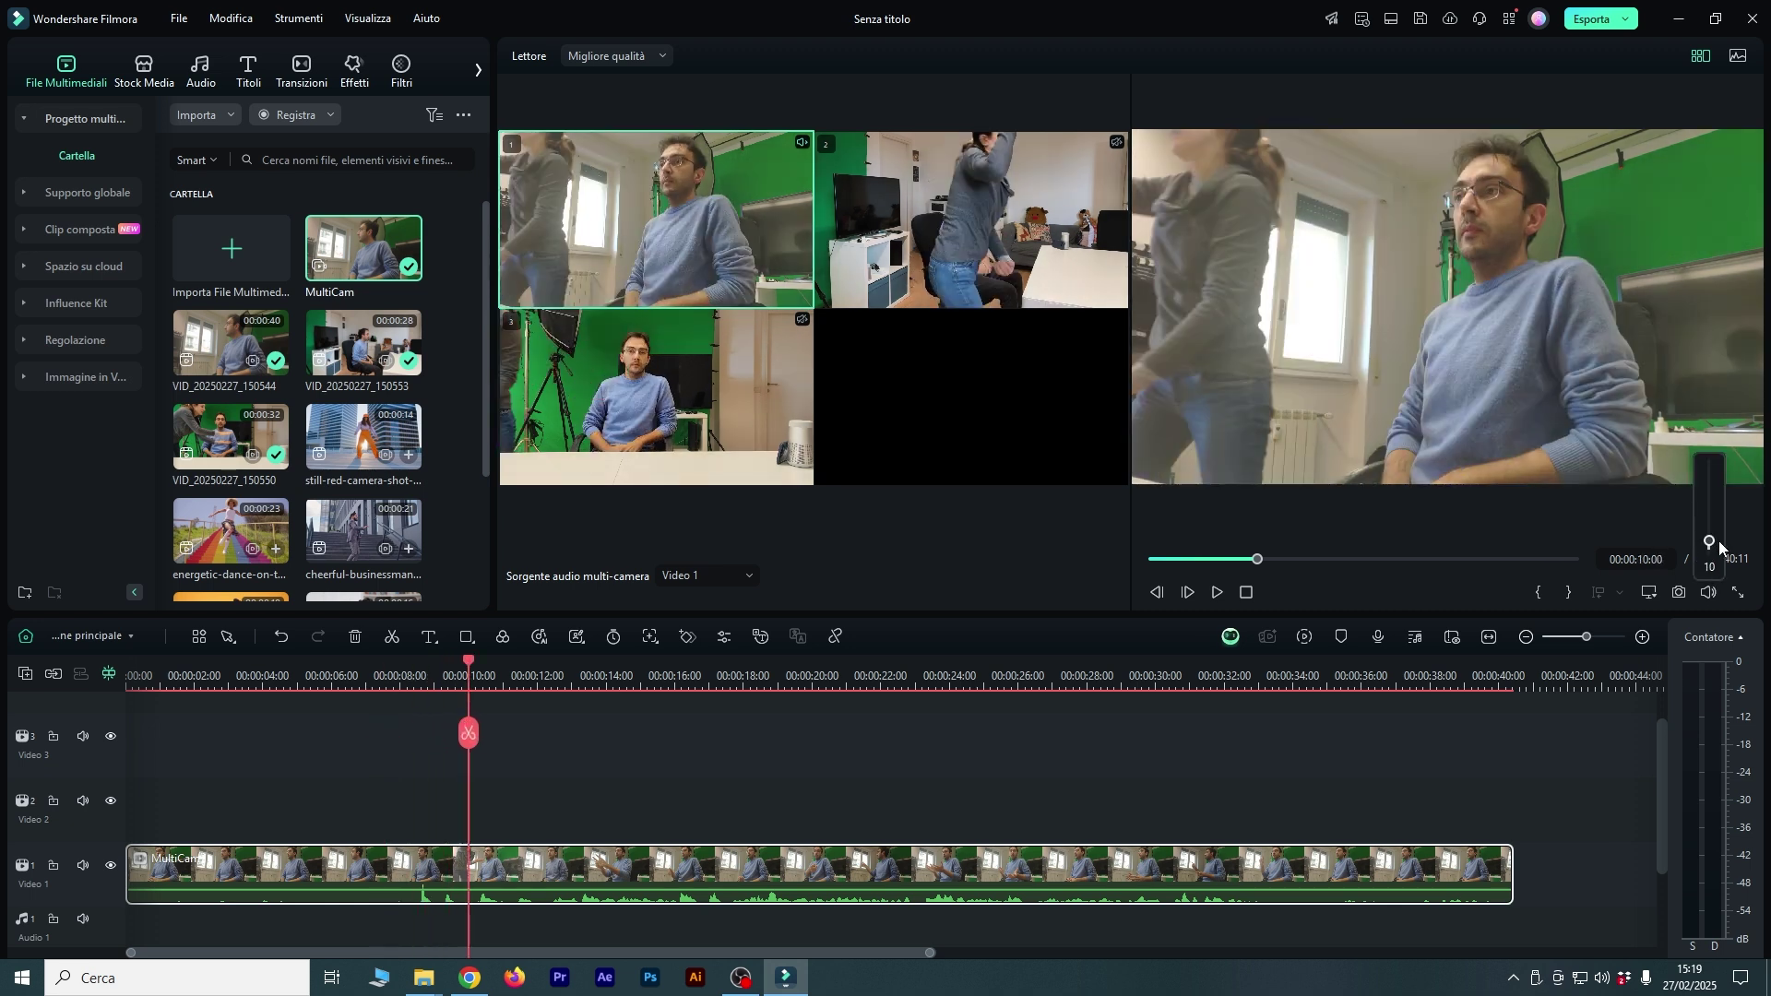
key(space)
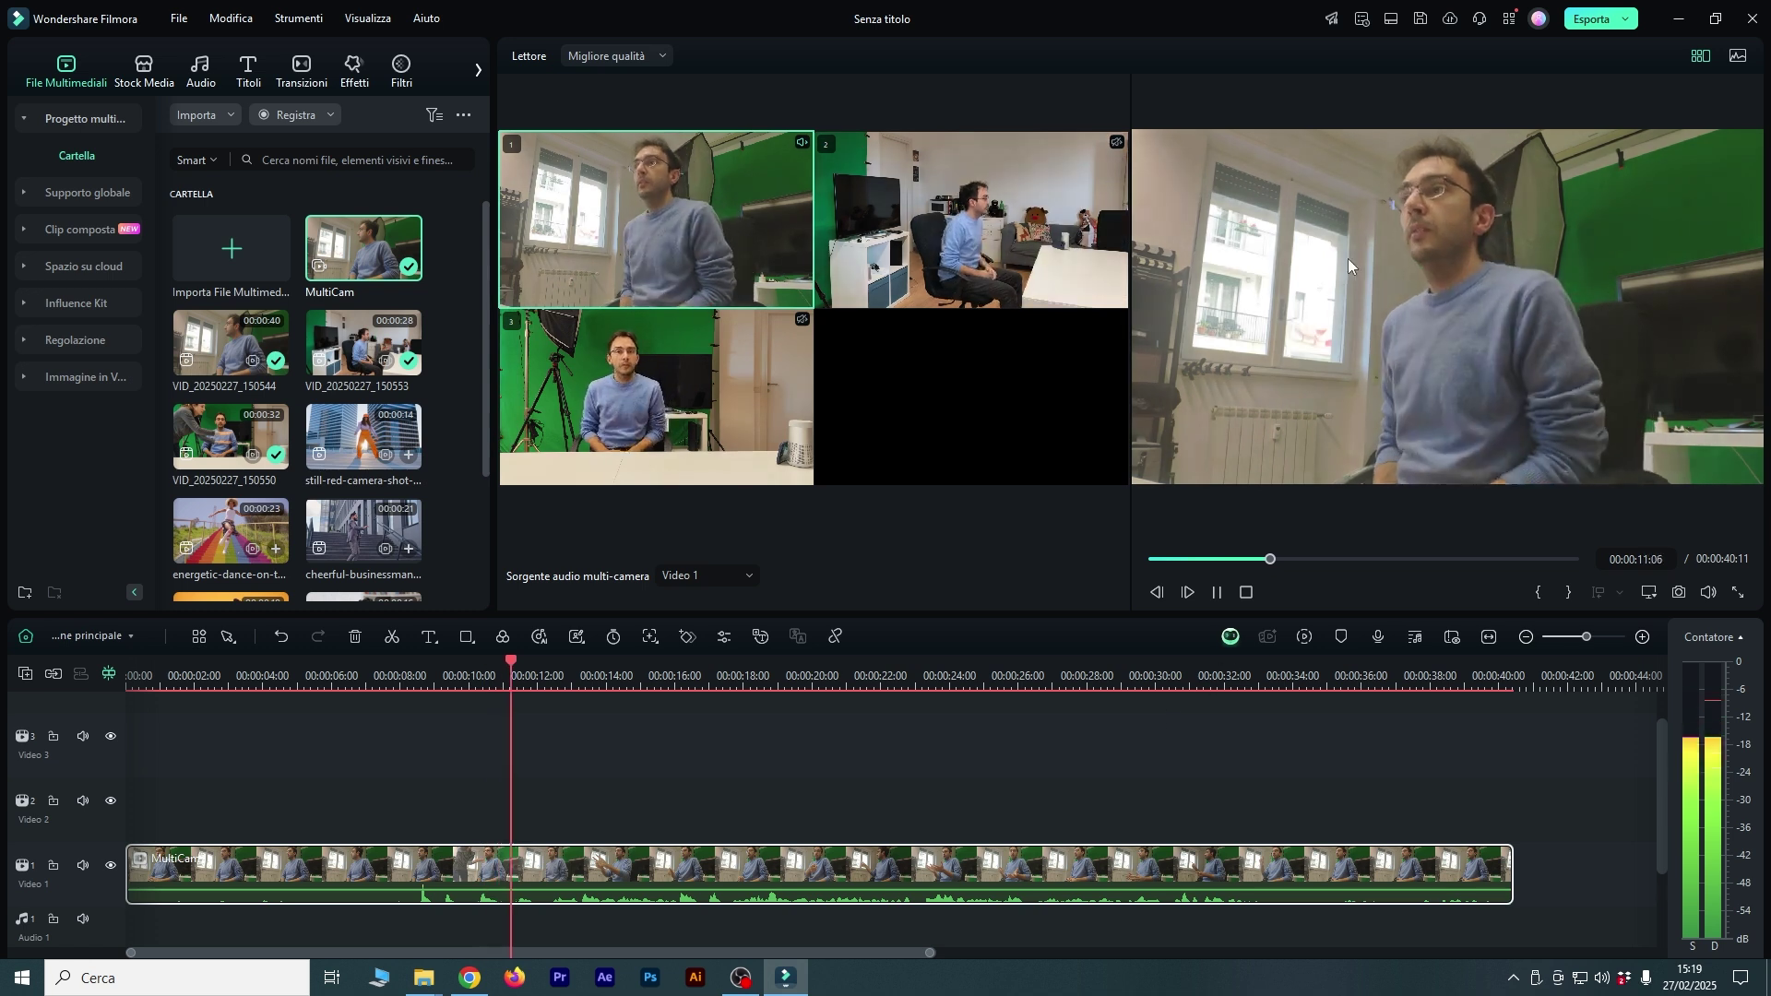
key(space)
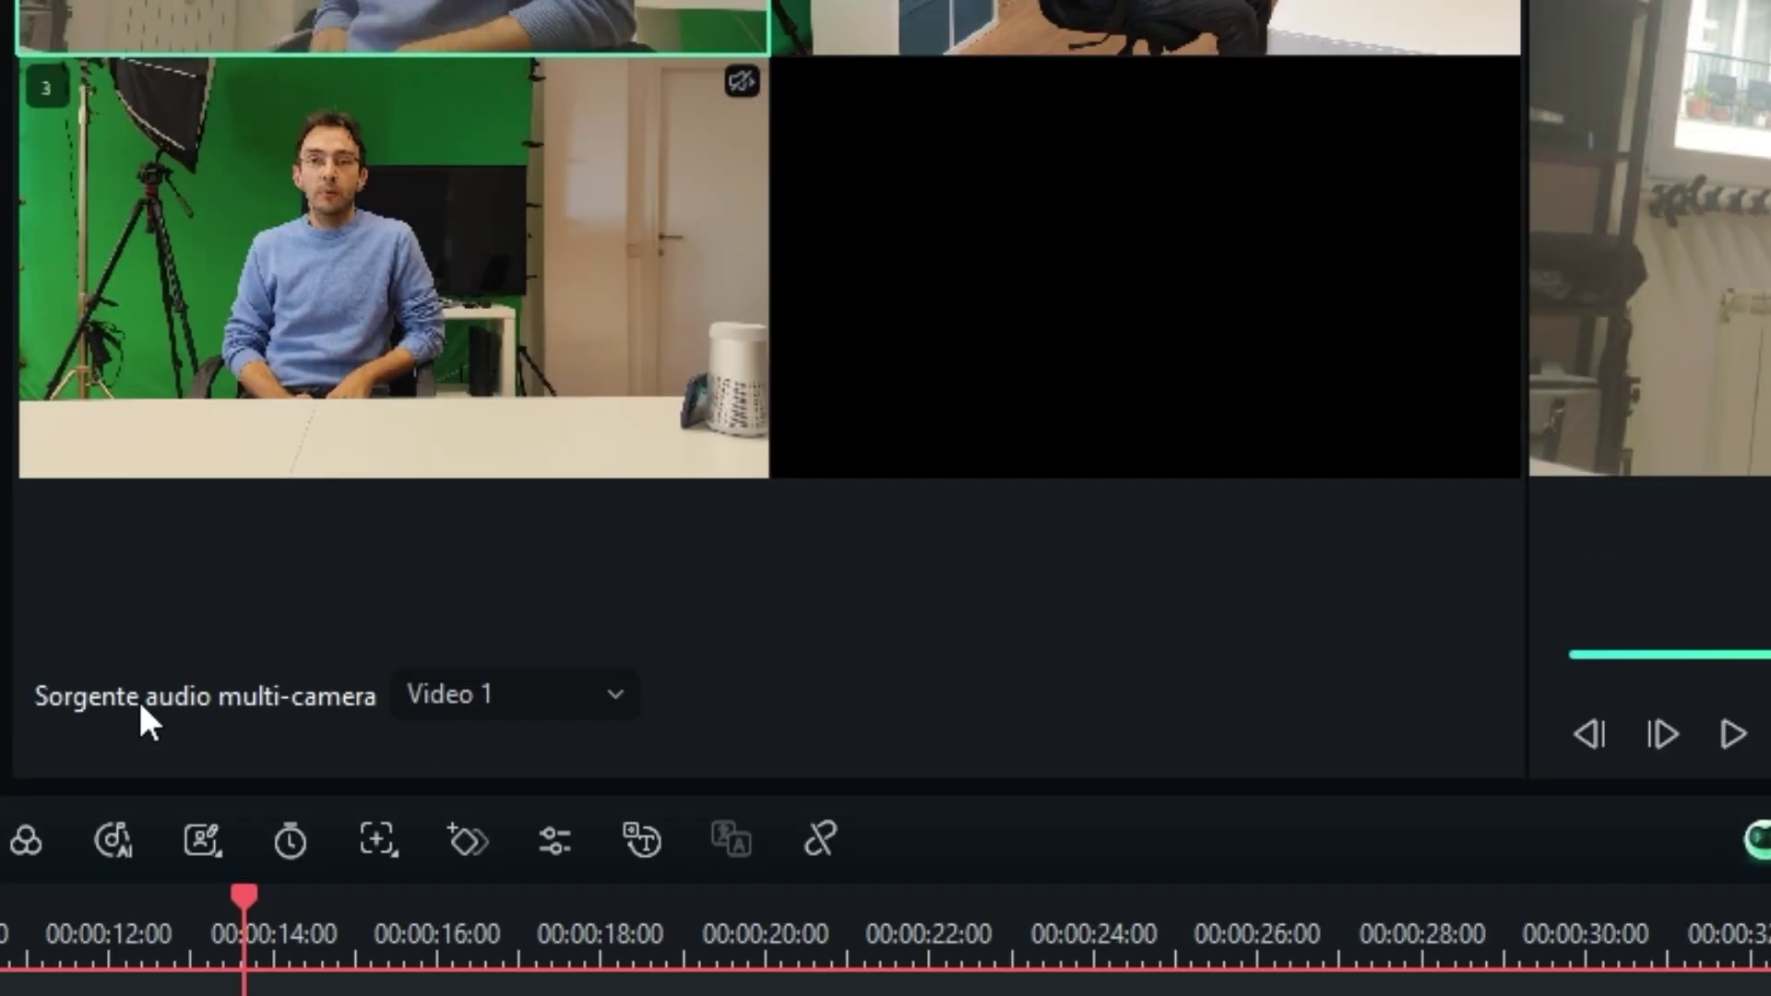
Choose Video 1 as the multi-camera audio source and play the clip to hear it.
click(613, 700)
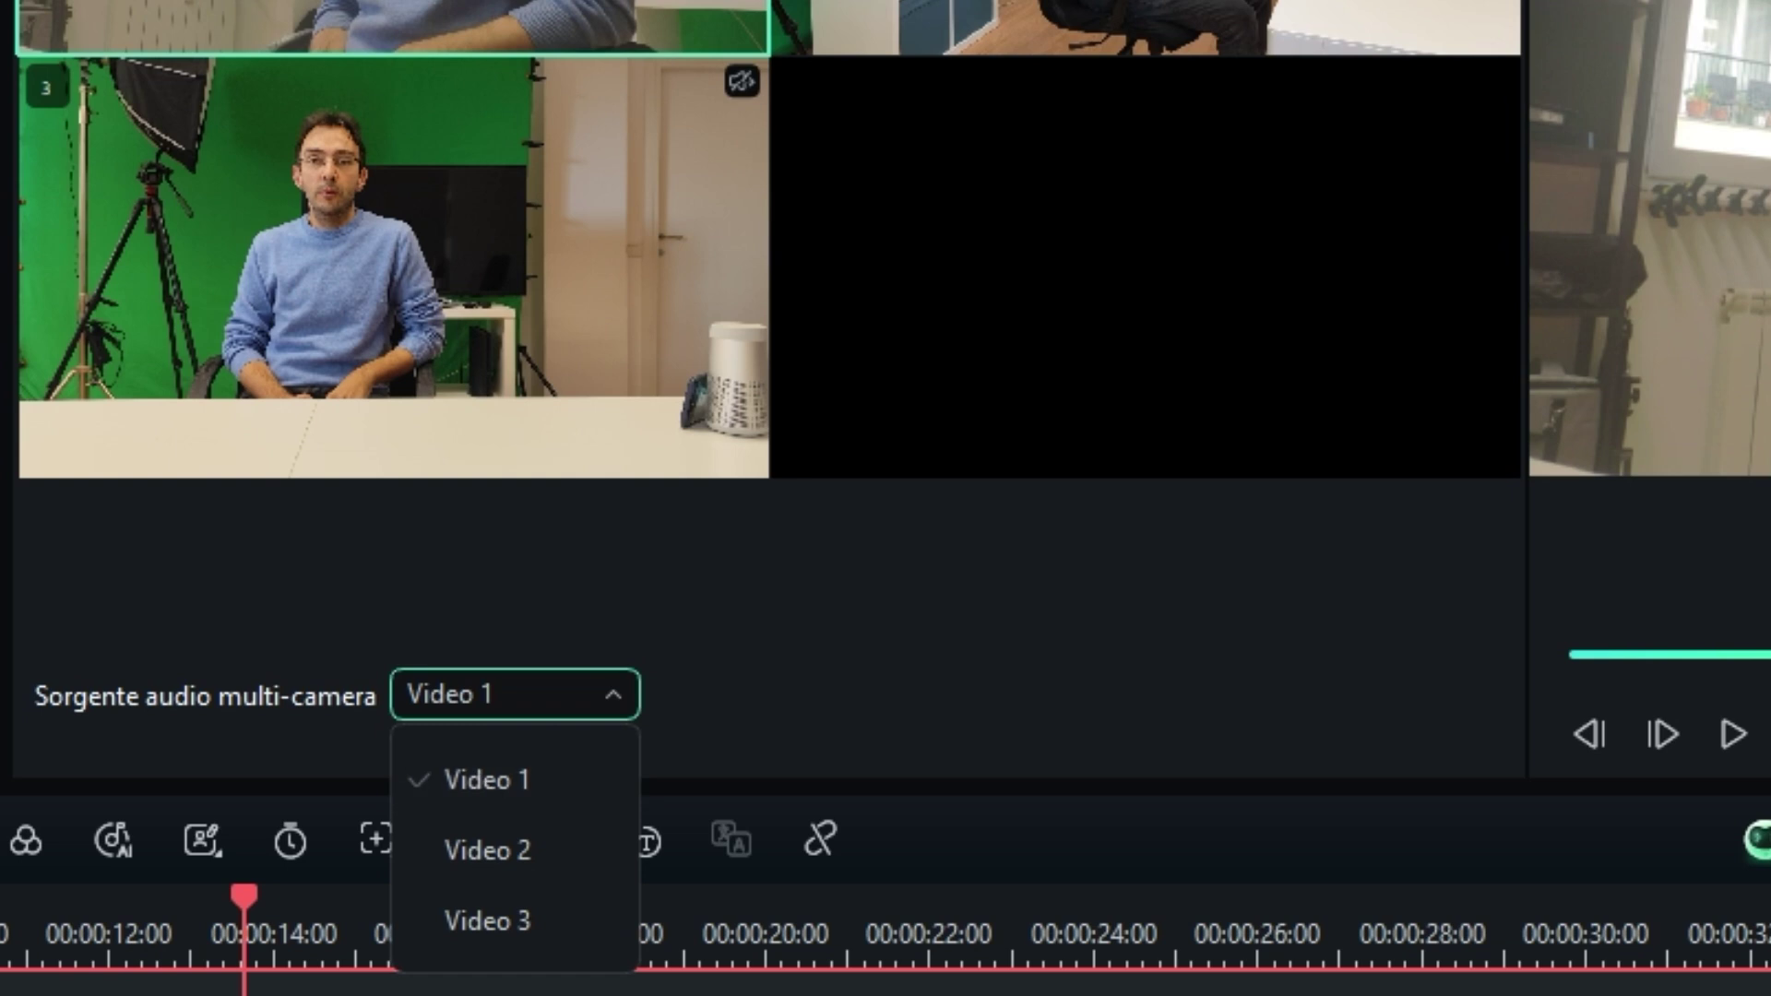
click(479, 780)
key(space)
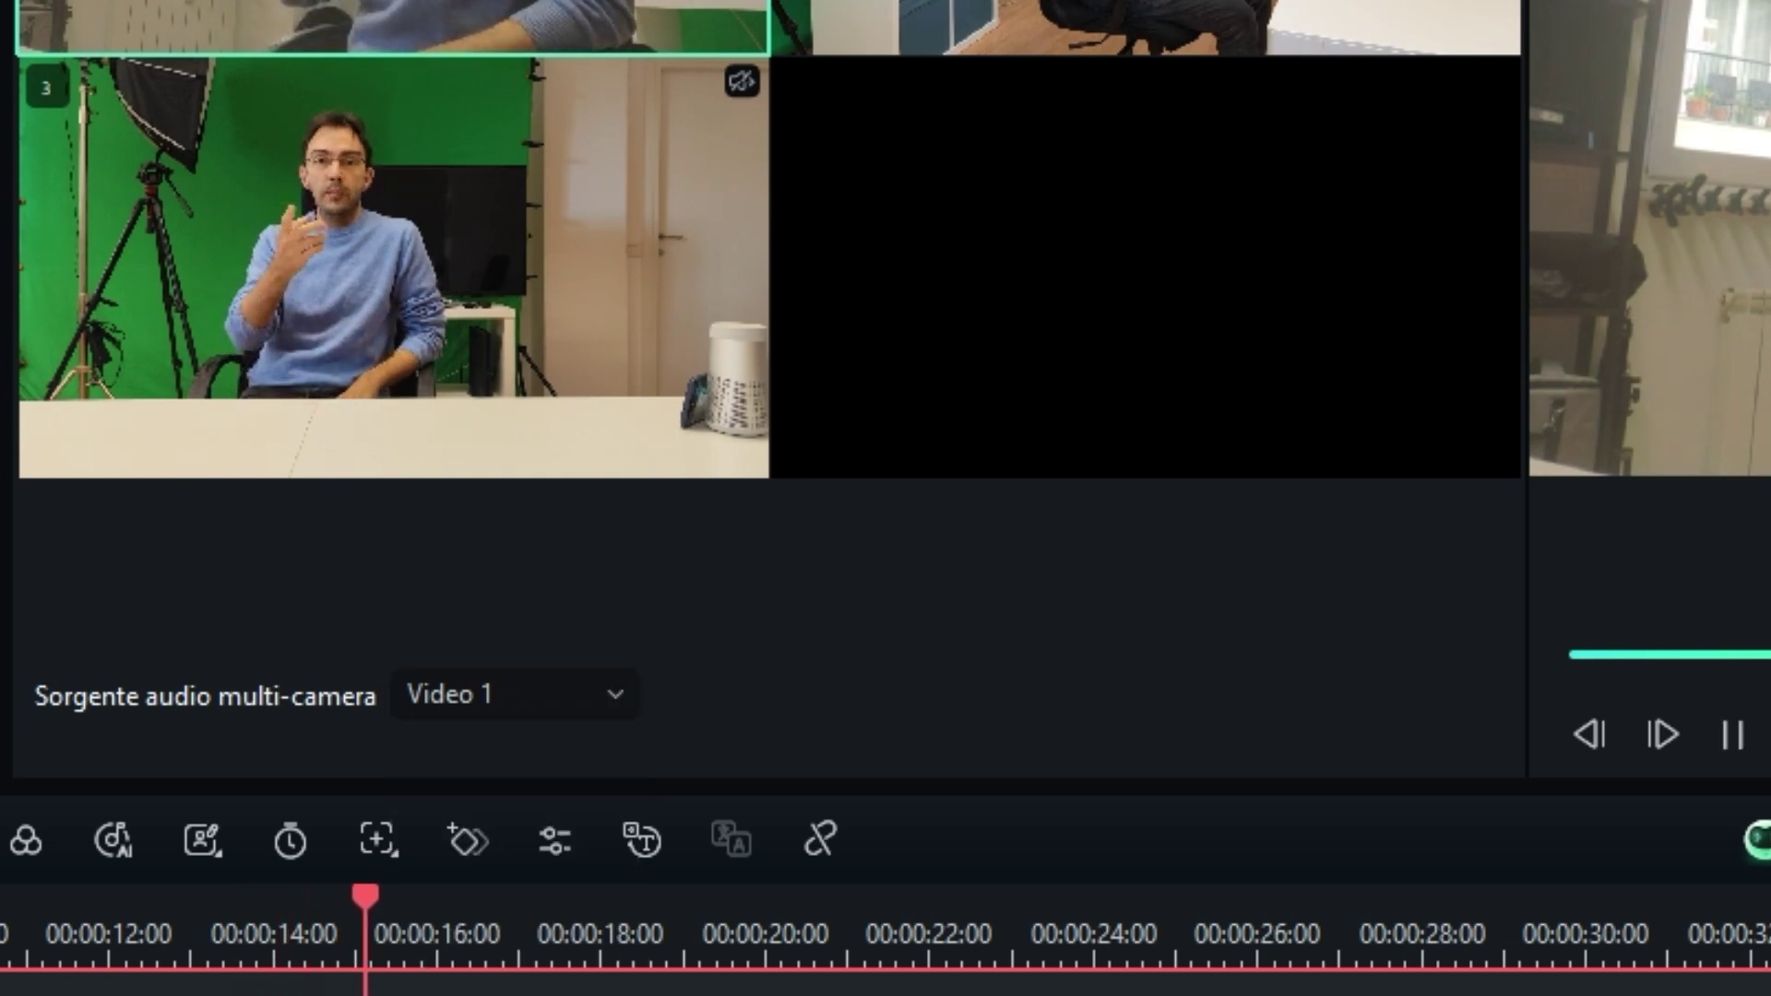
Switch the multi-camera audio source to Video 2 and continue playback to hear it.
click(513, 694)
click(500, 849)
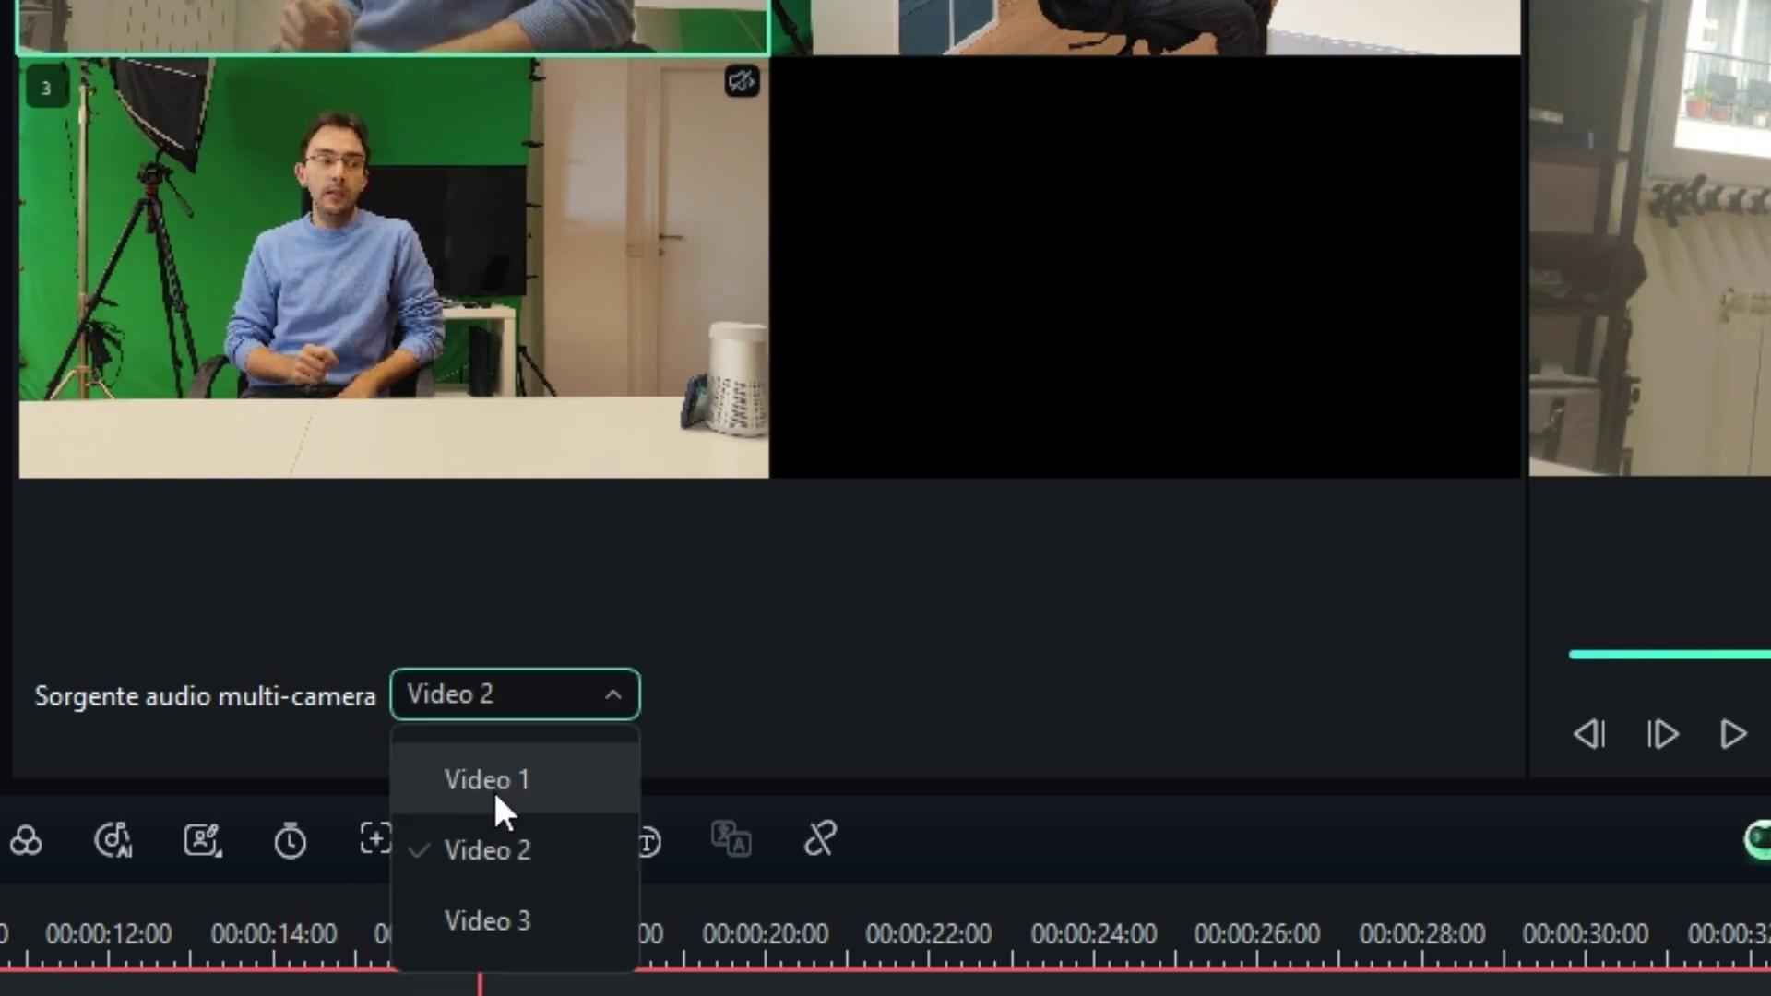
click(1637, 738)
key(space)
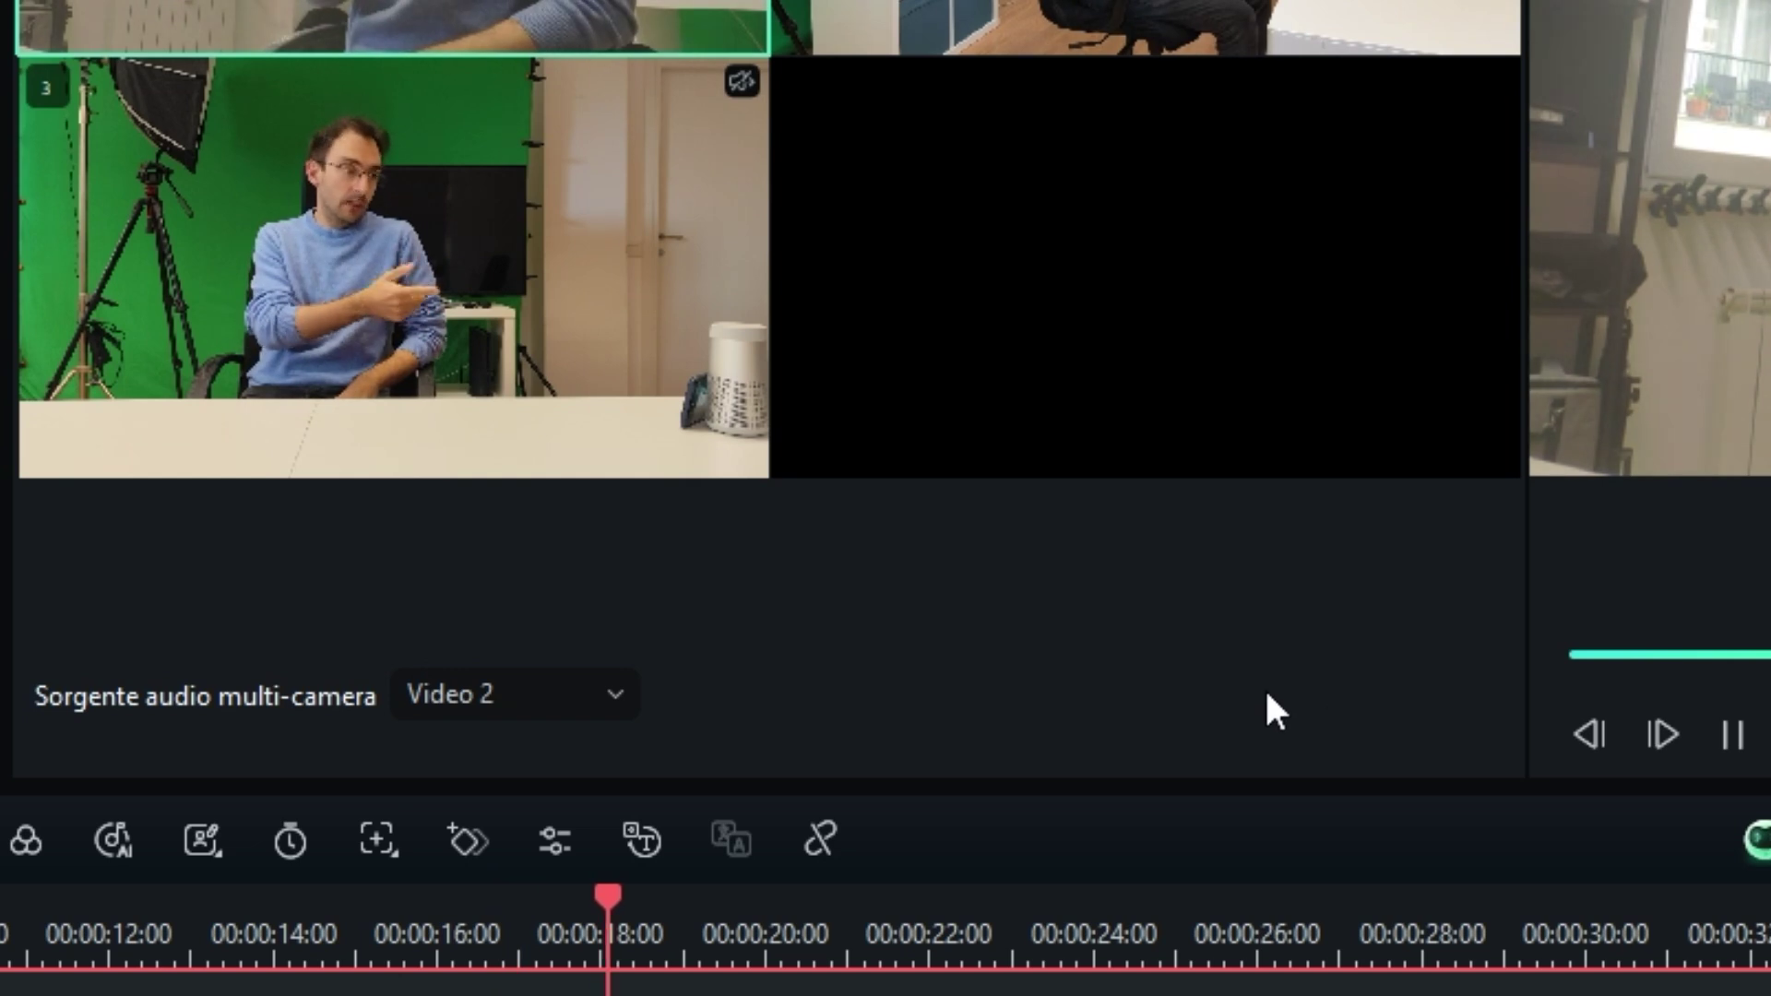
Set the multi-camera audio source to Video 3 and play the clip from about 00:00:12.
click(514, 694)
click(487, 920)
click(520, 847)
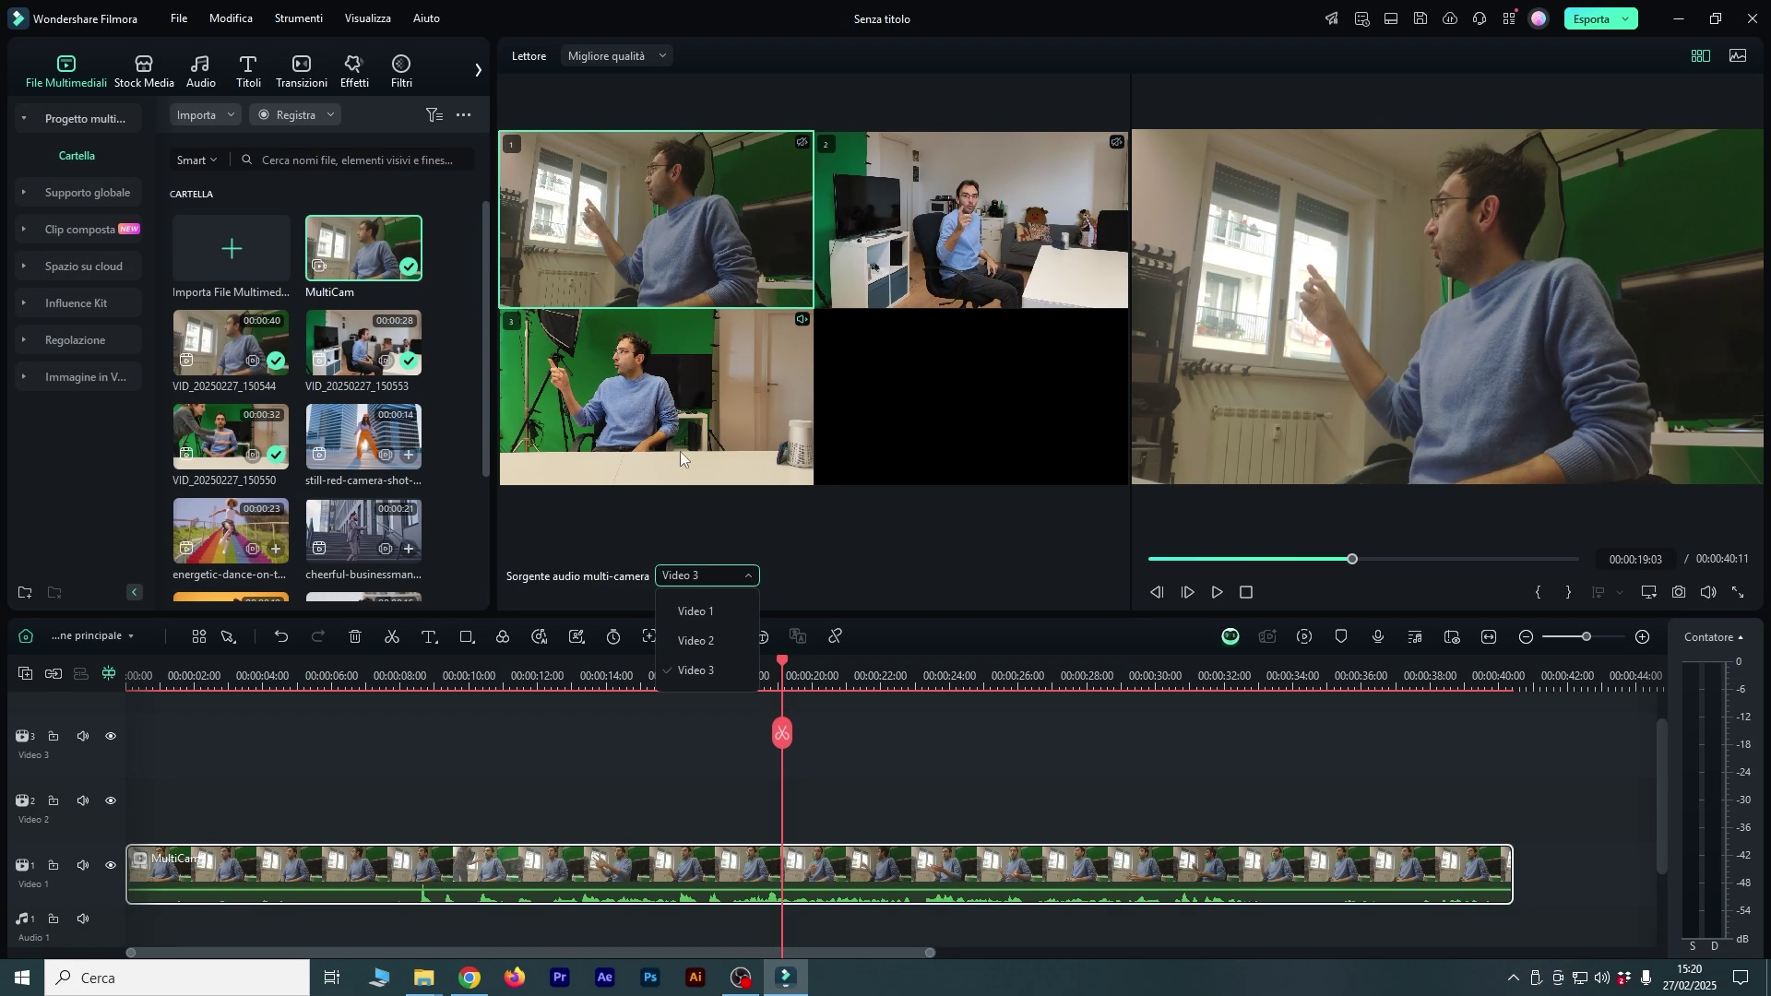
drag(783, 661, 554, 701)
key(space)
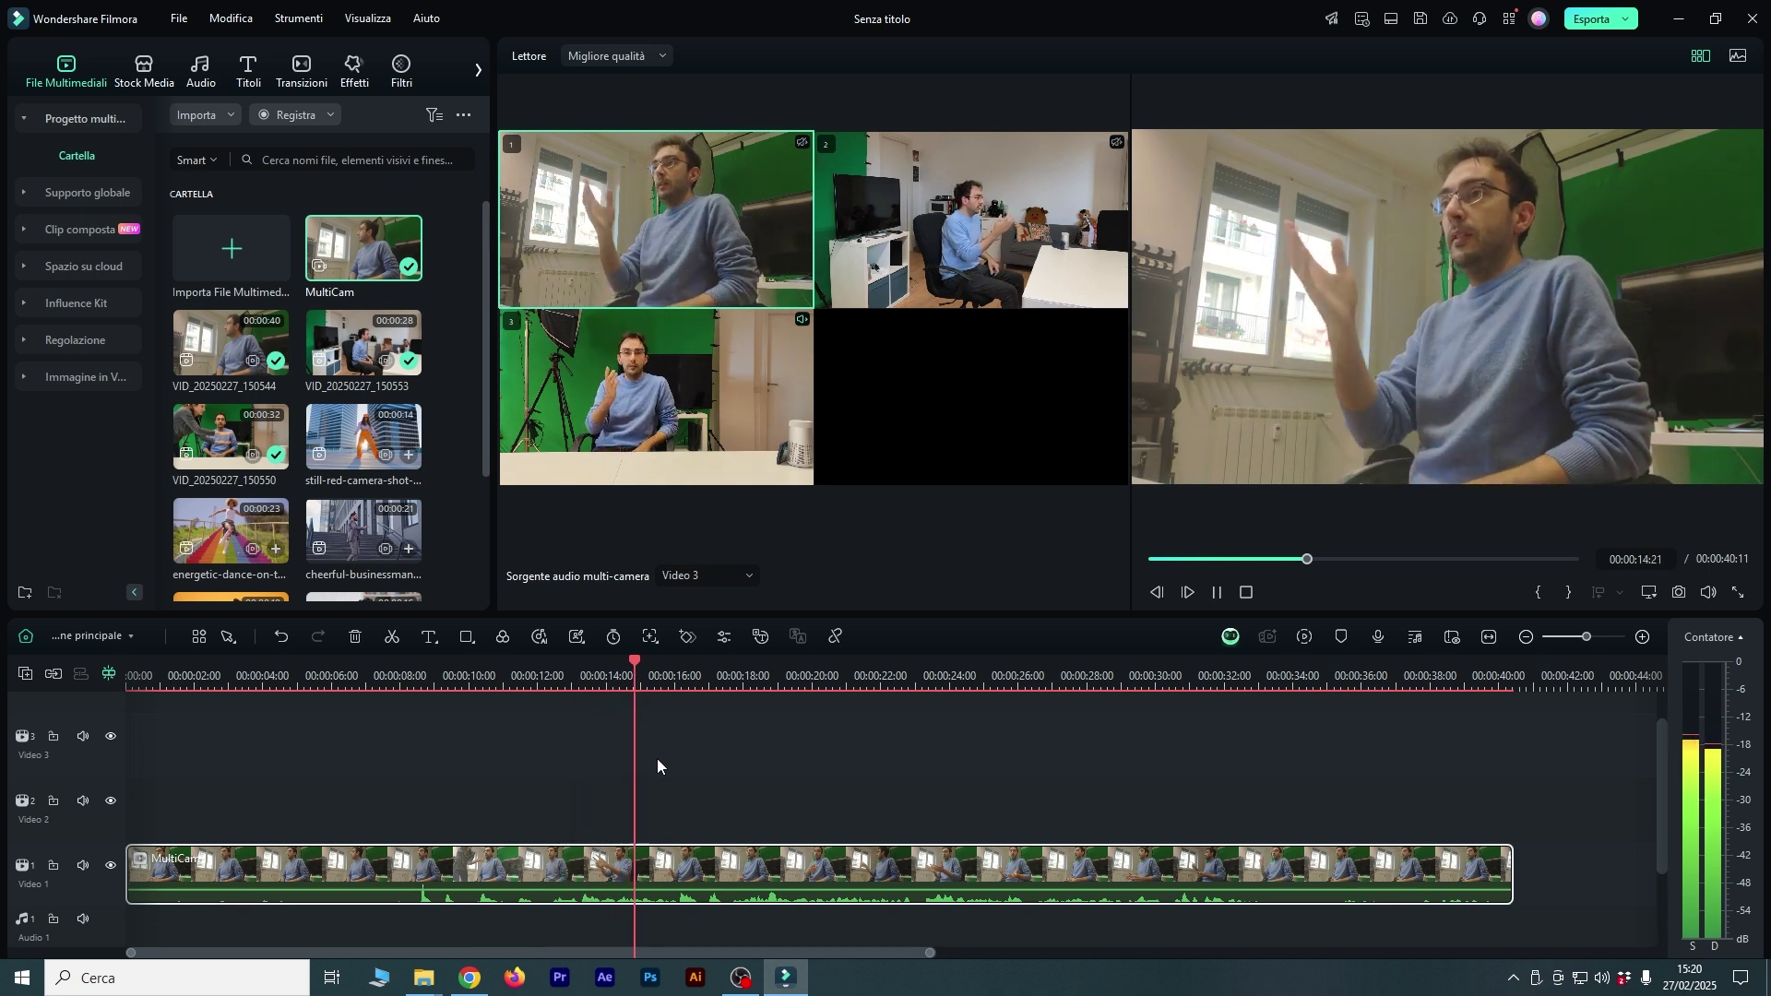
key(space)
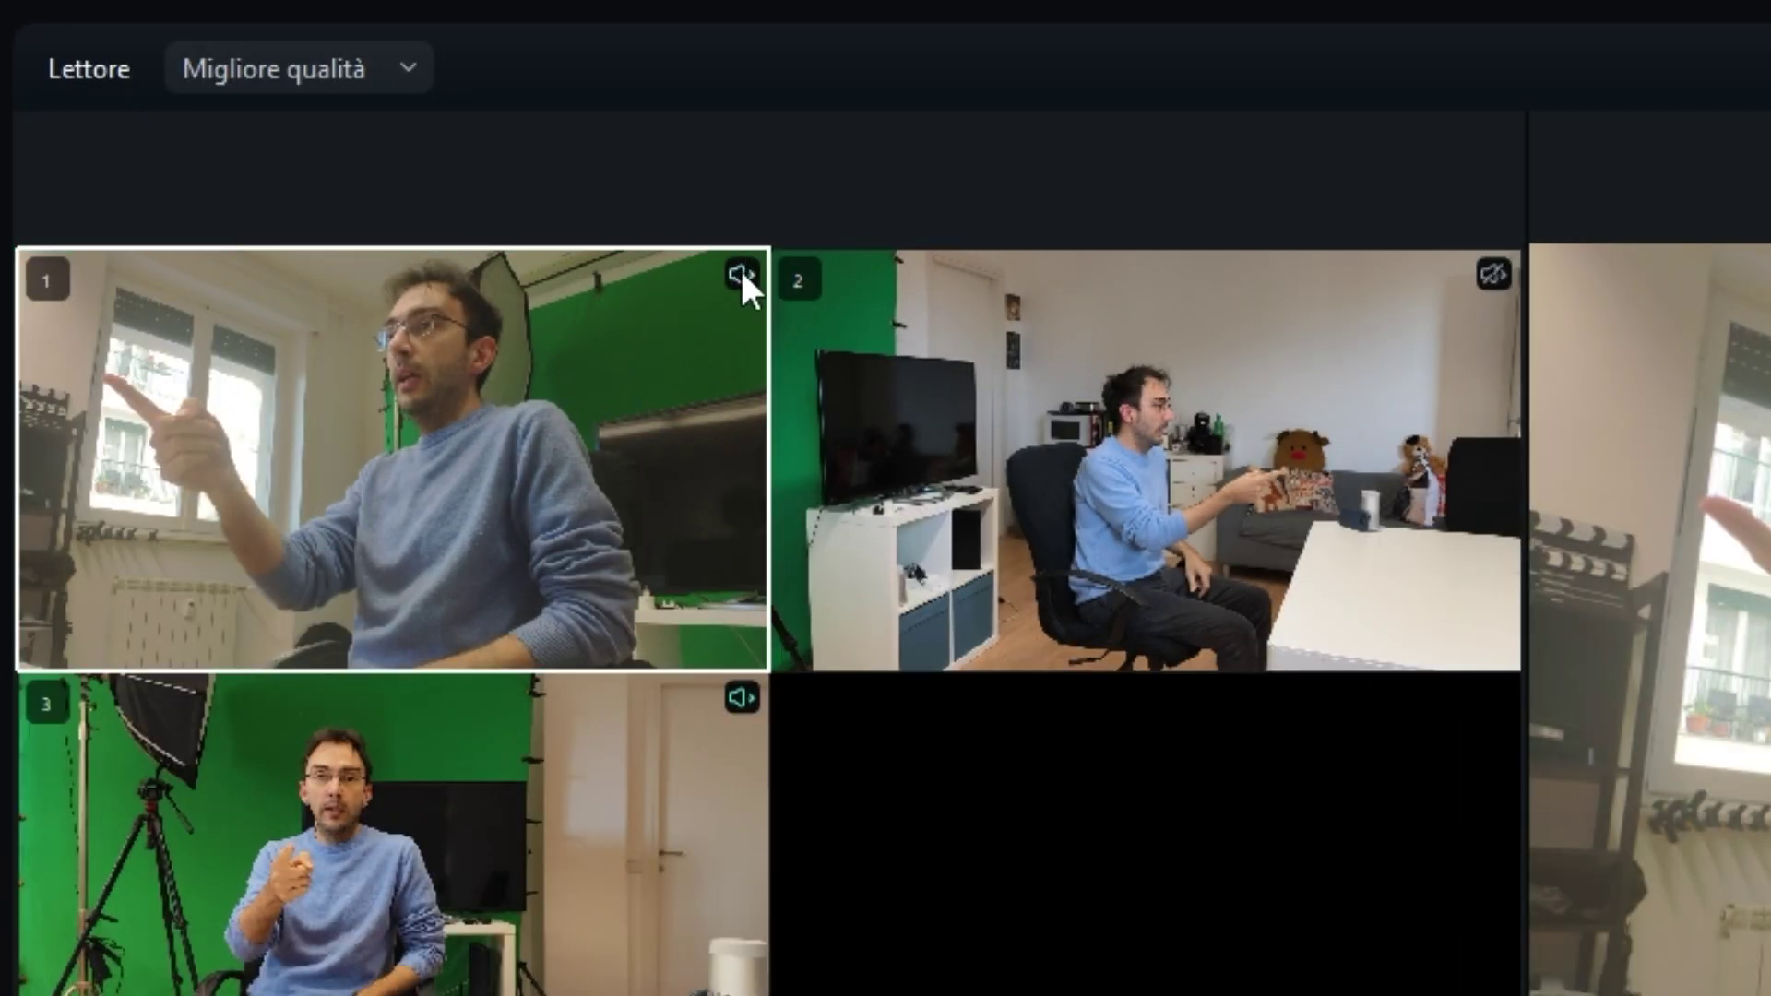
Review the opening of MultiCam by moving the playhead to 00:00:14:18 and back to about 00:00:07:20.
click(743, 272)
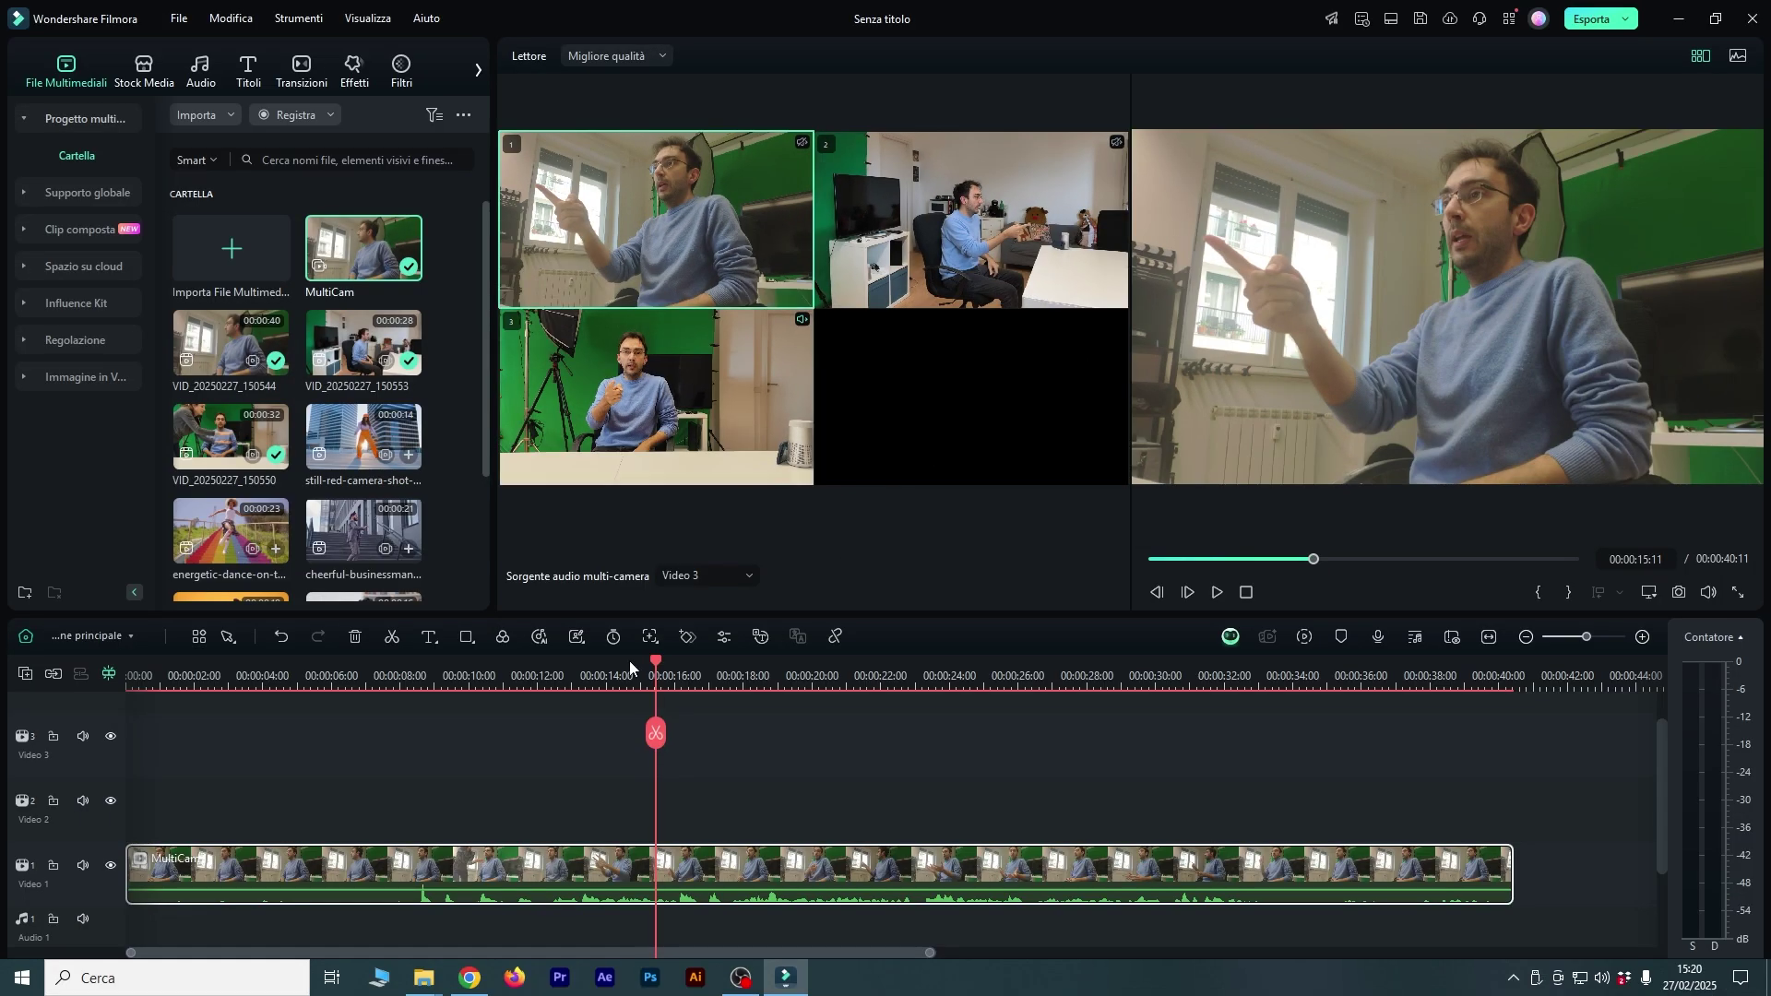
click(631, 660)
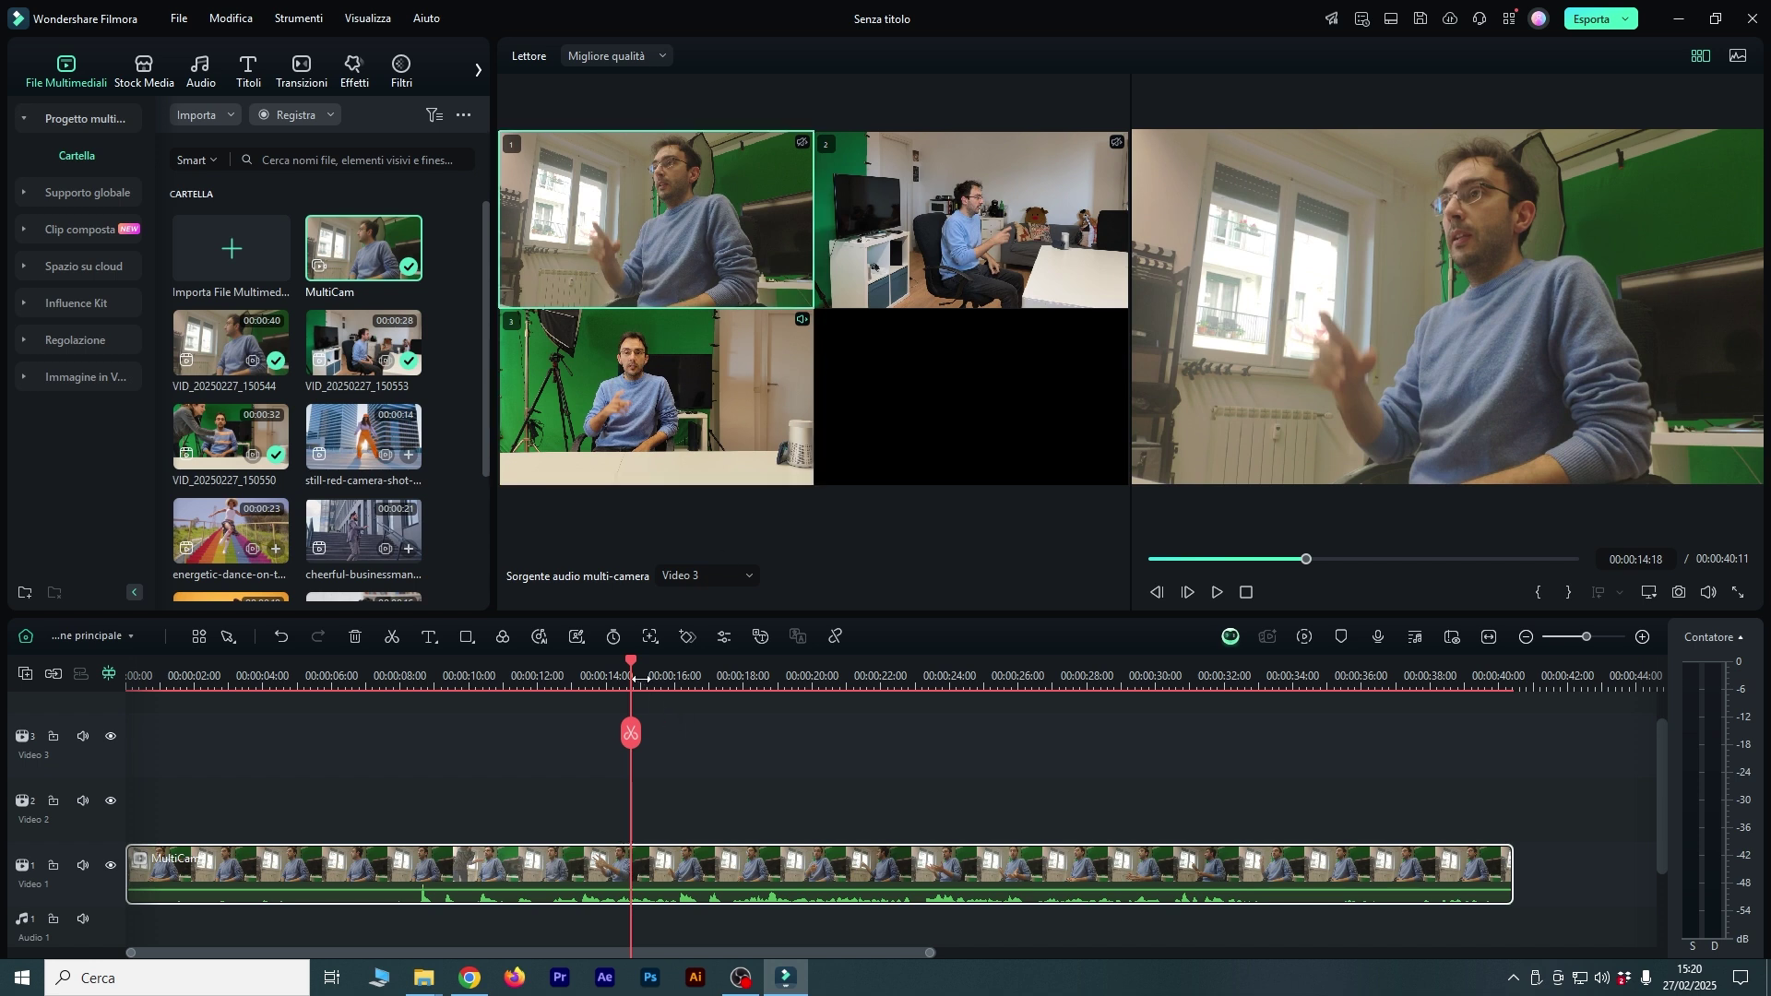
drag(631, 660, 395, 732)
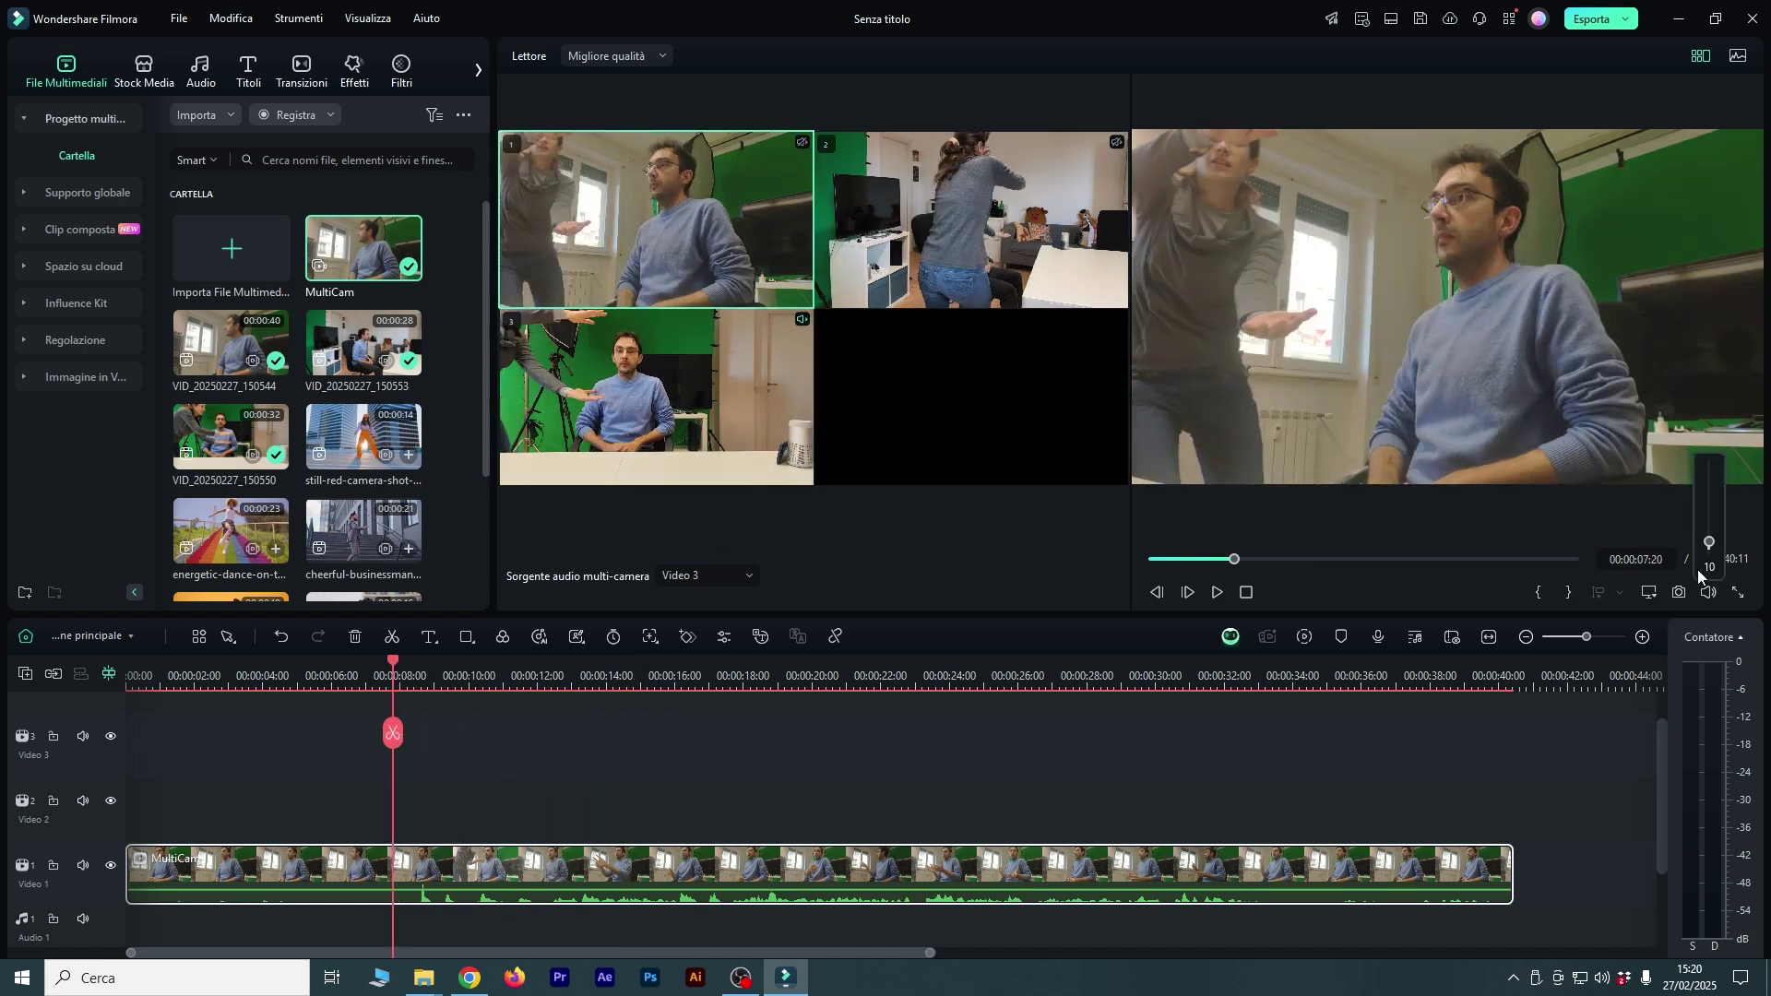
Mute the player and trim the unwanted opening off MultiCam so the clip runs 00:00:29:10 from the timeline start.
click(1709, 591)
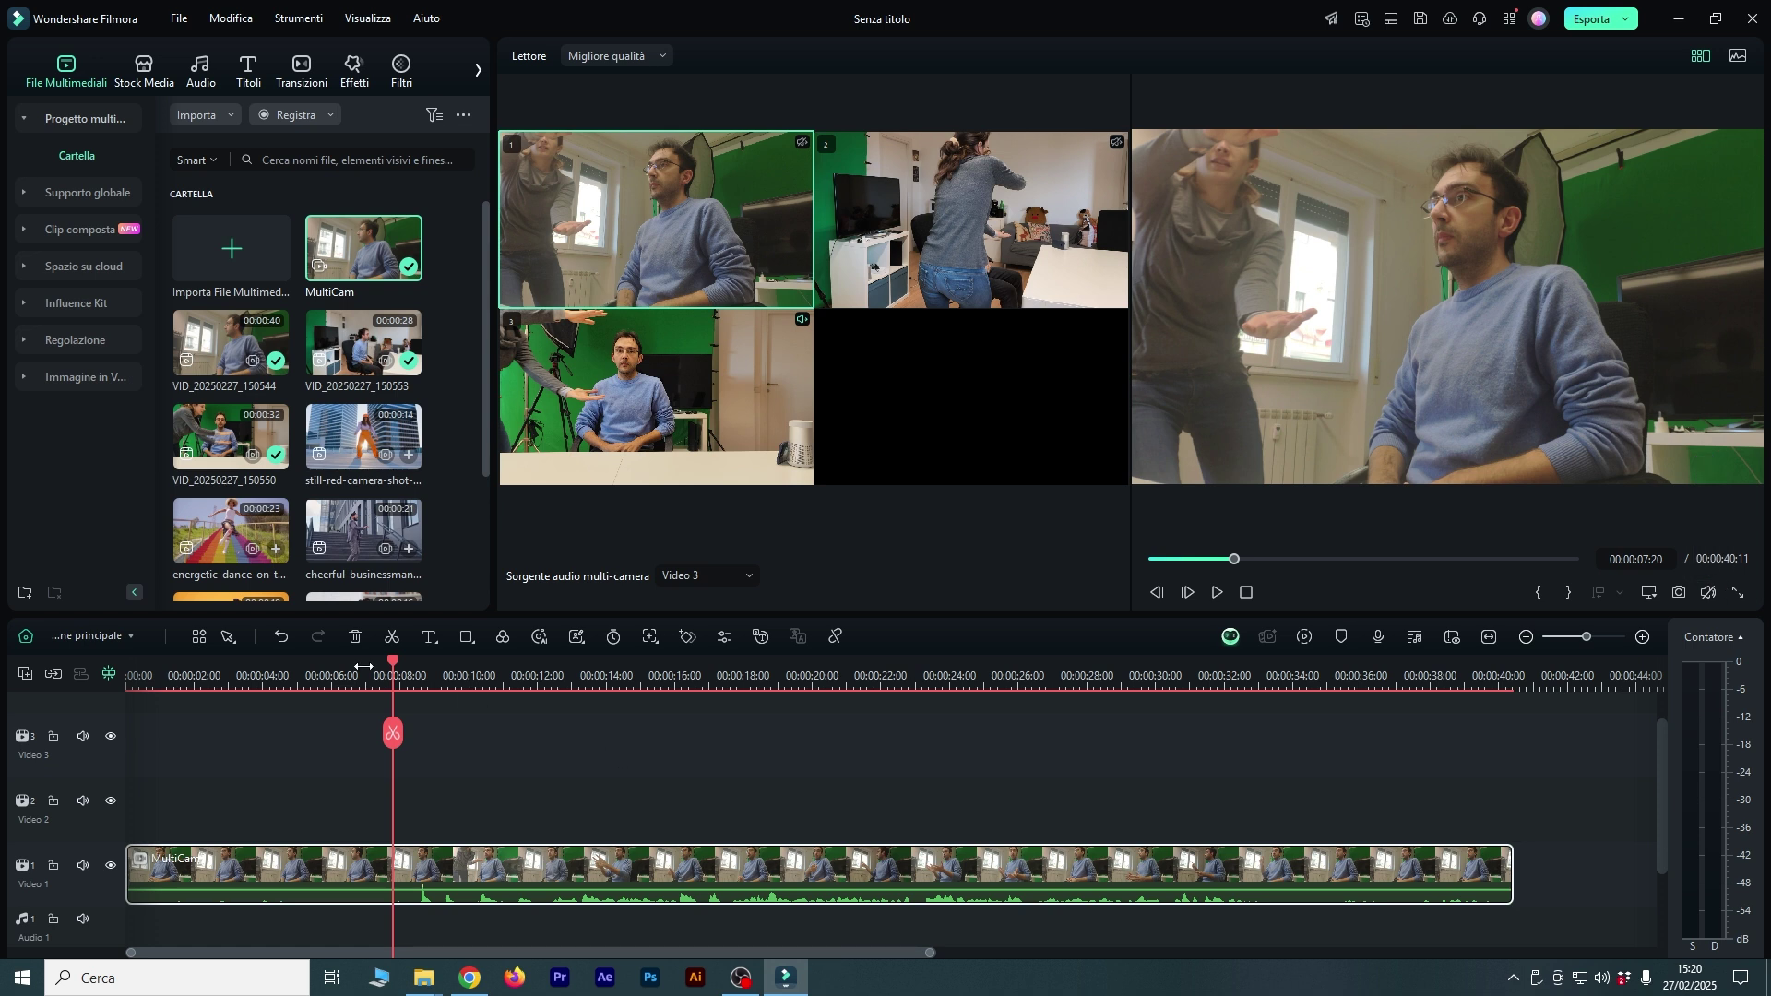
drag(386, 660, 504, 710)
drag(135, 881, 195, 859)
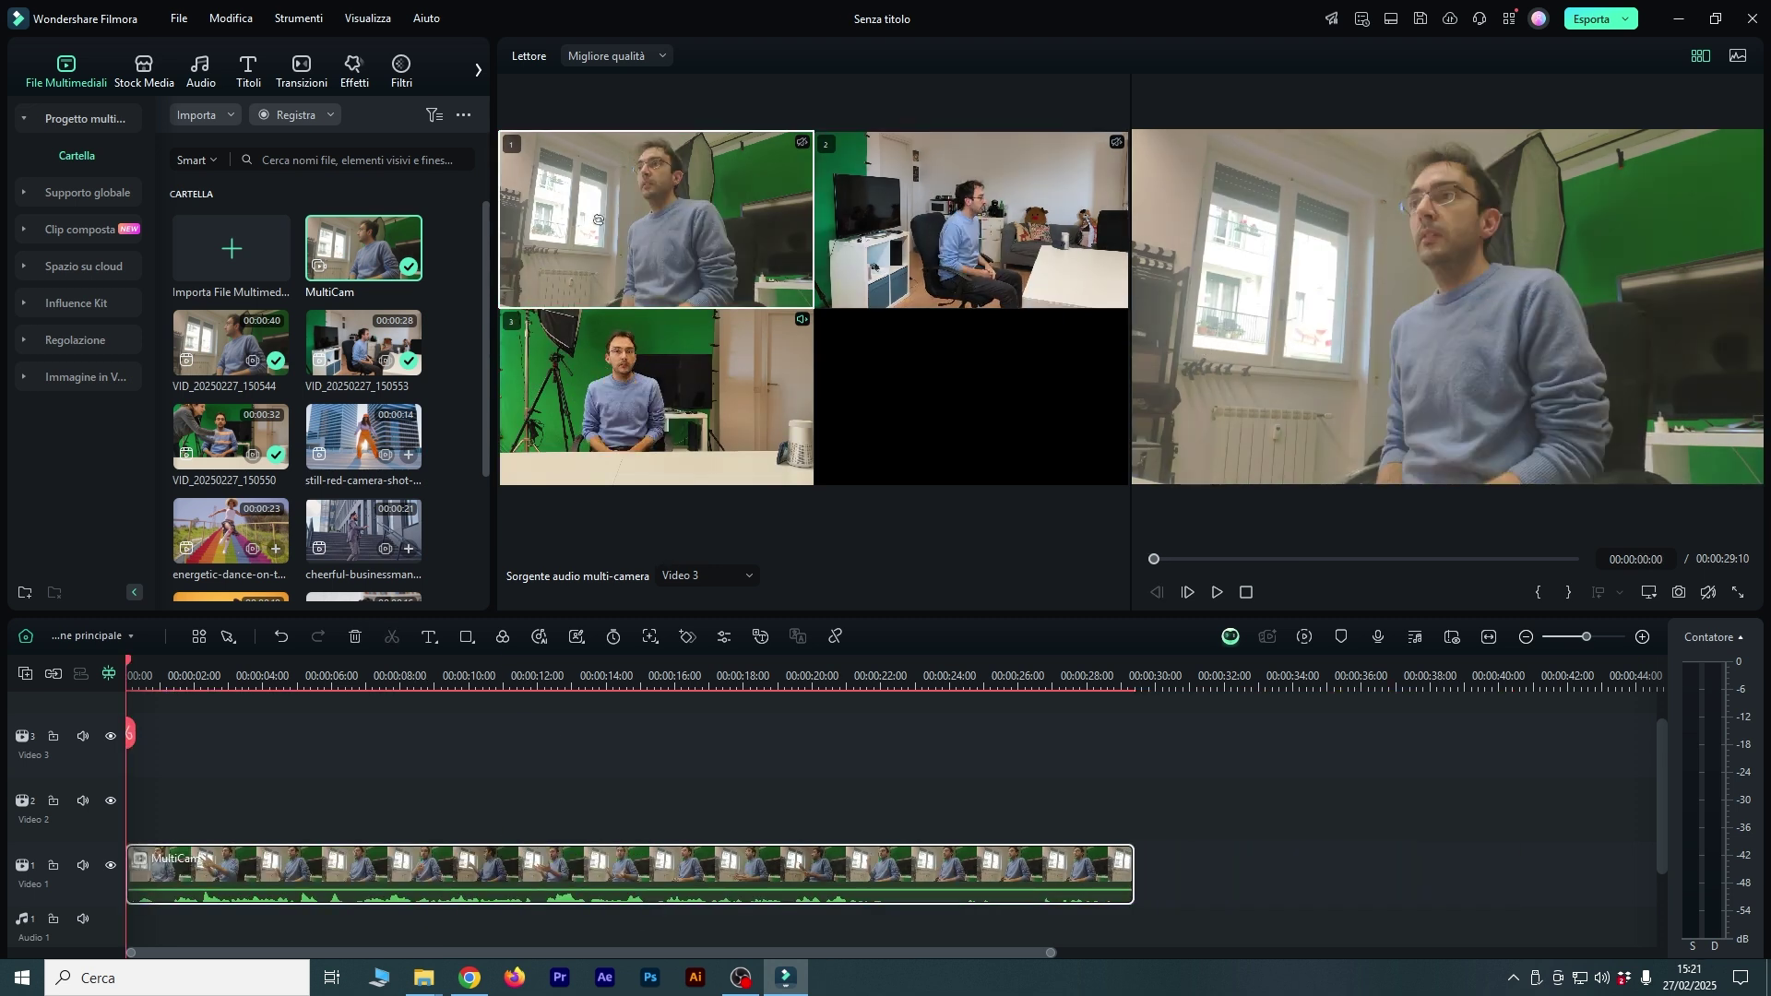
Open MultiCam on camera 3 and, while it plays, cut to camera 1, camera 2, camera 3 and camera 2 again.
click(621, 364)
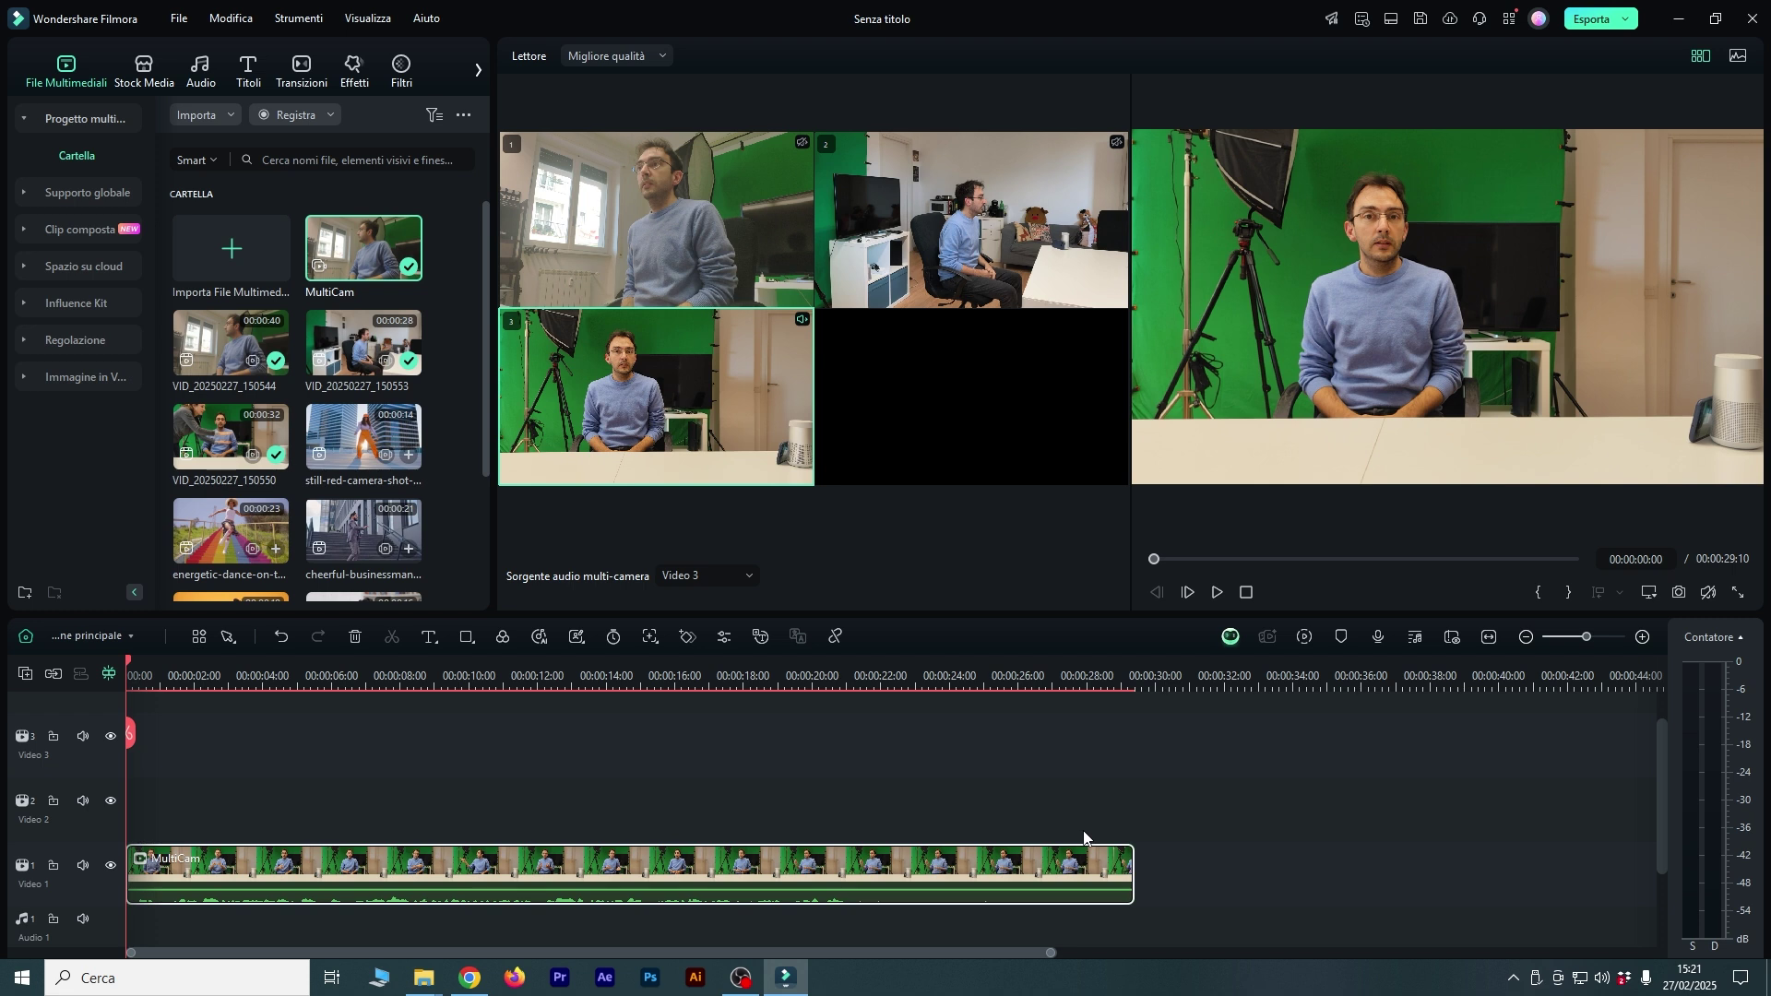
key(space)
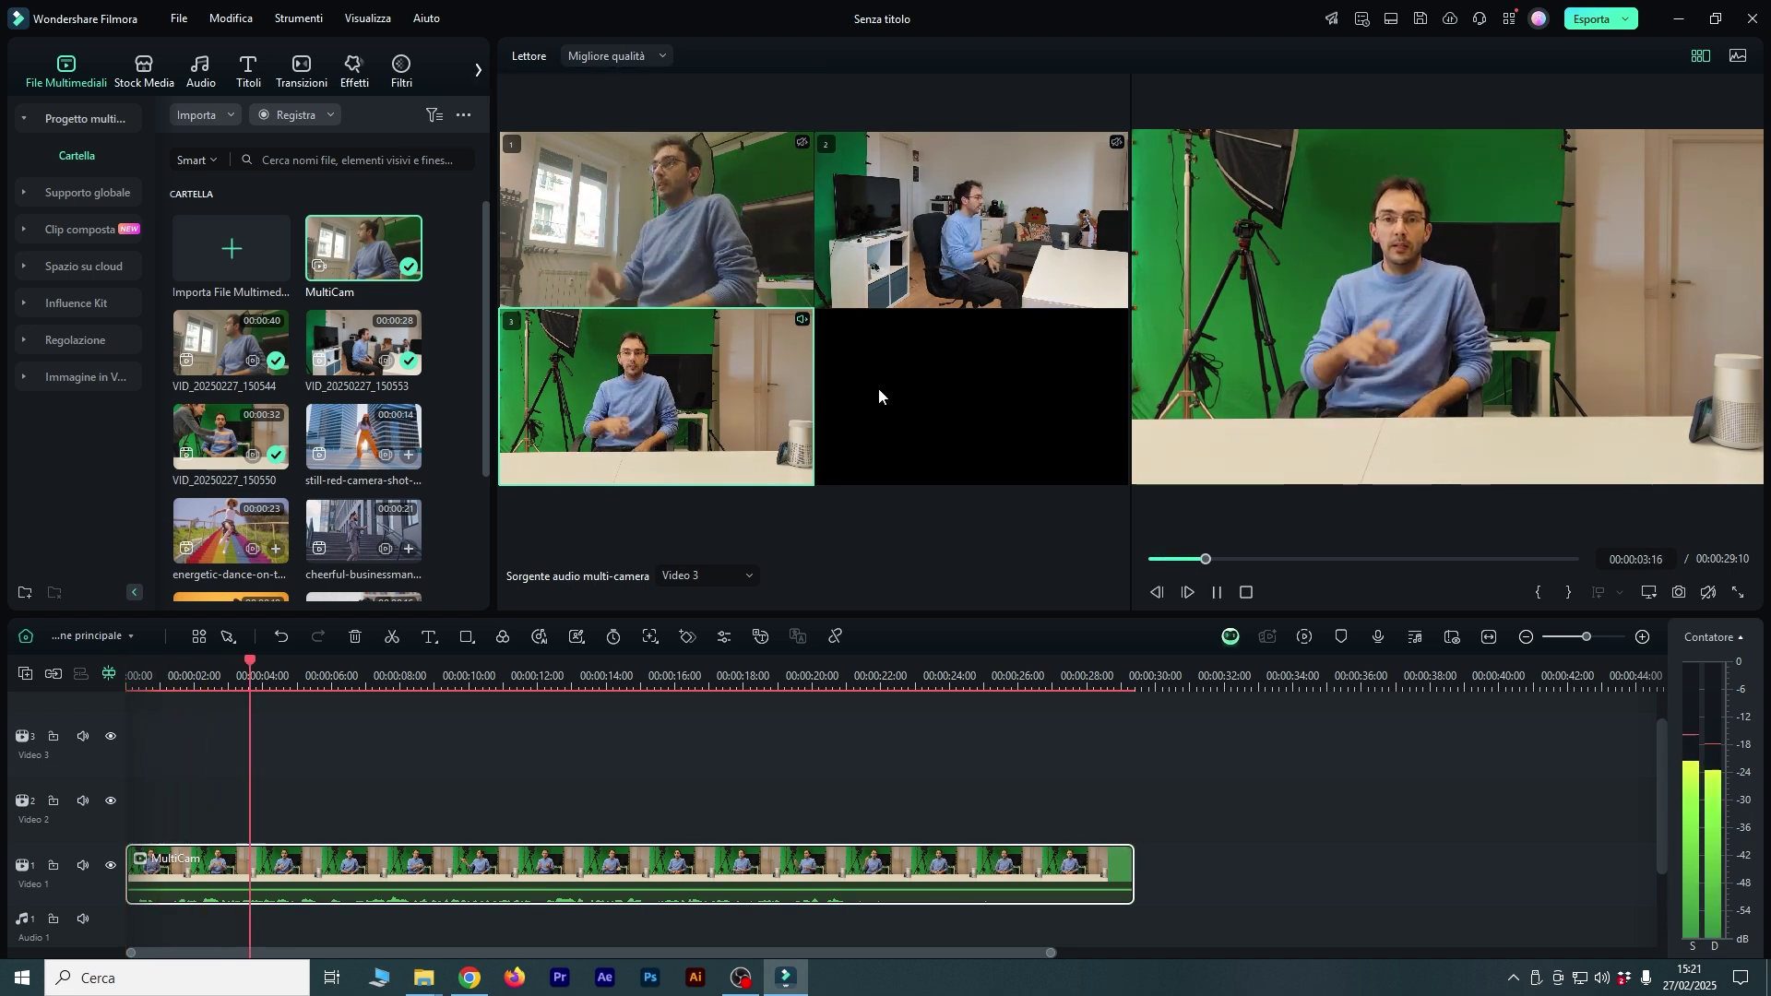
click(703, 192)
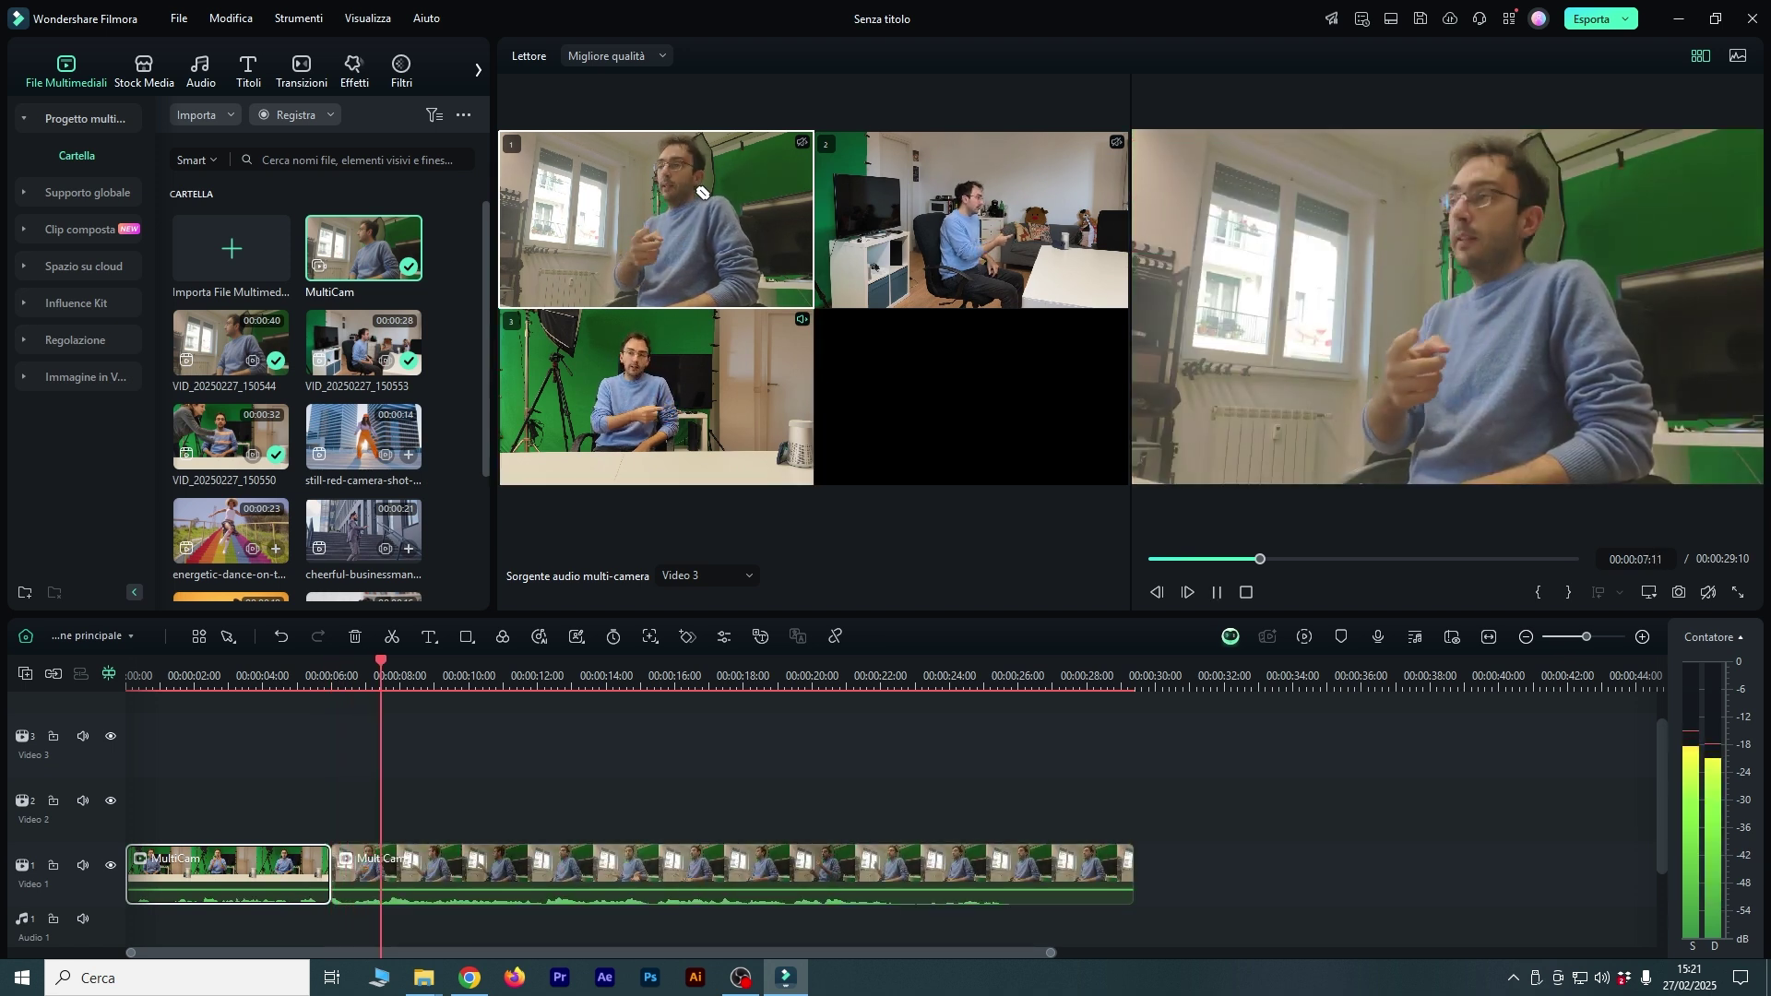
click(930, 206)
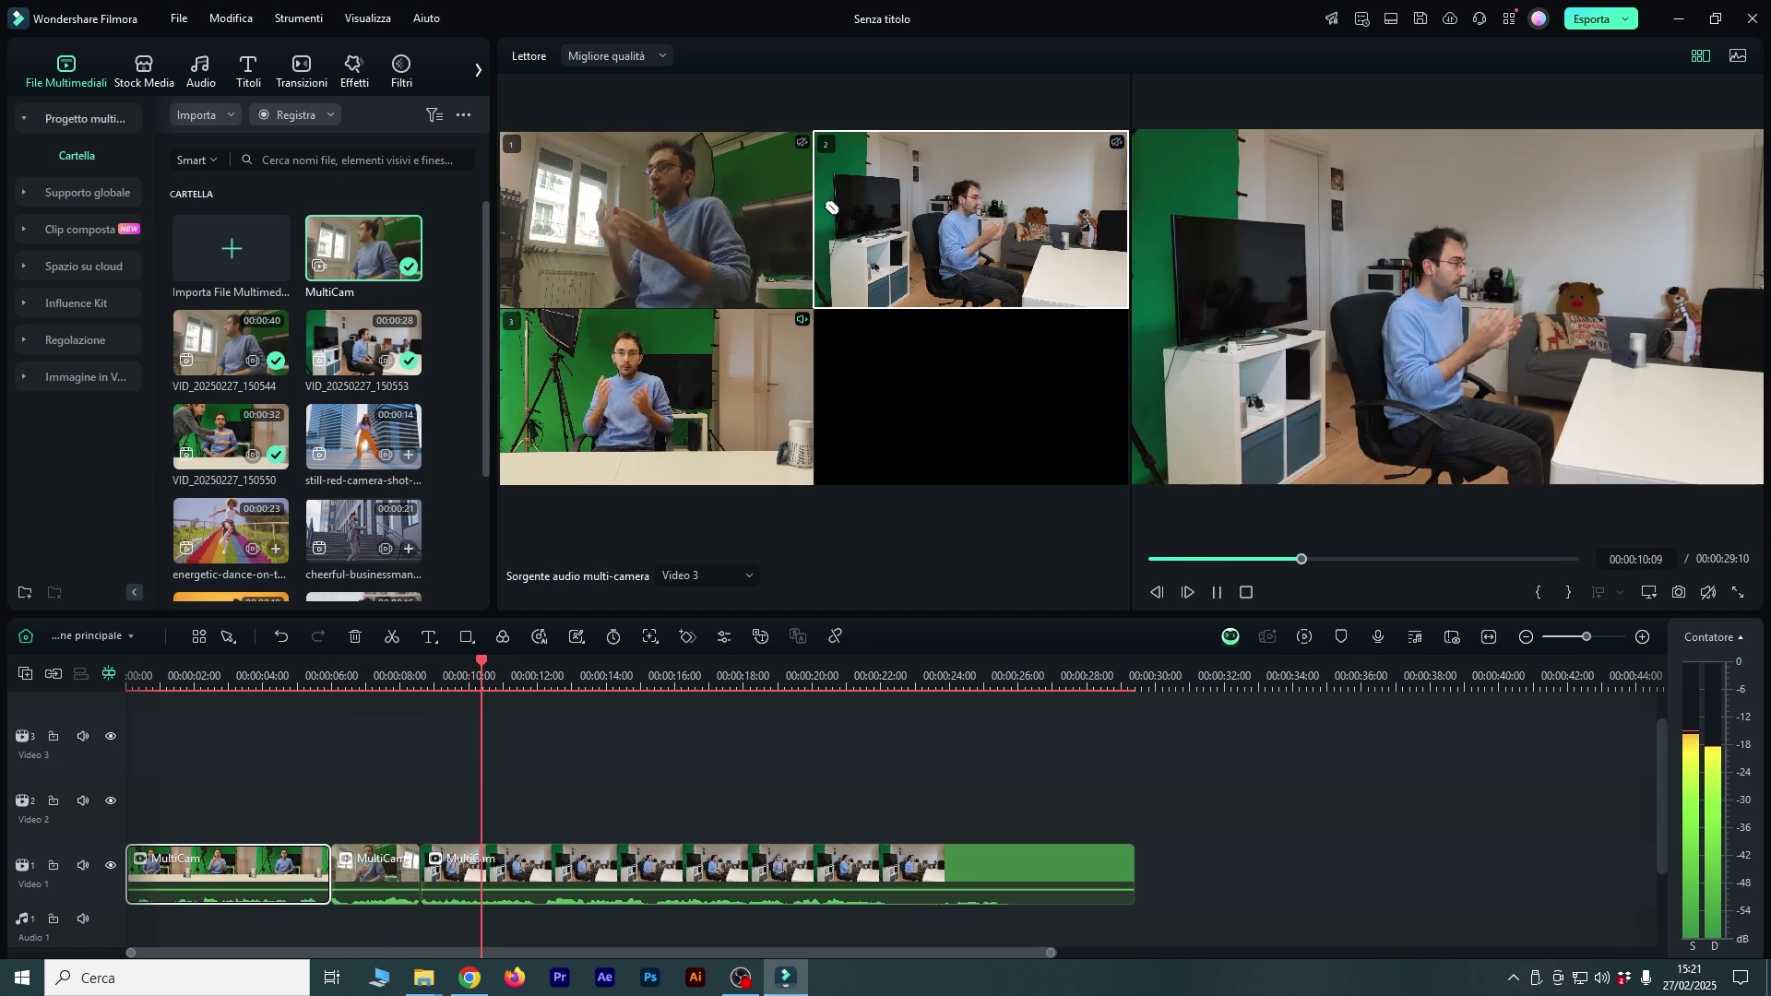
click(759, 387)
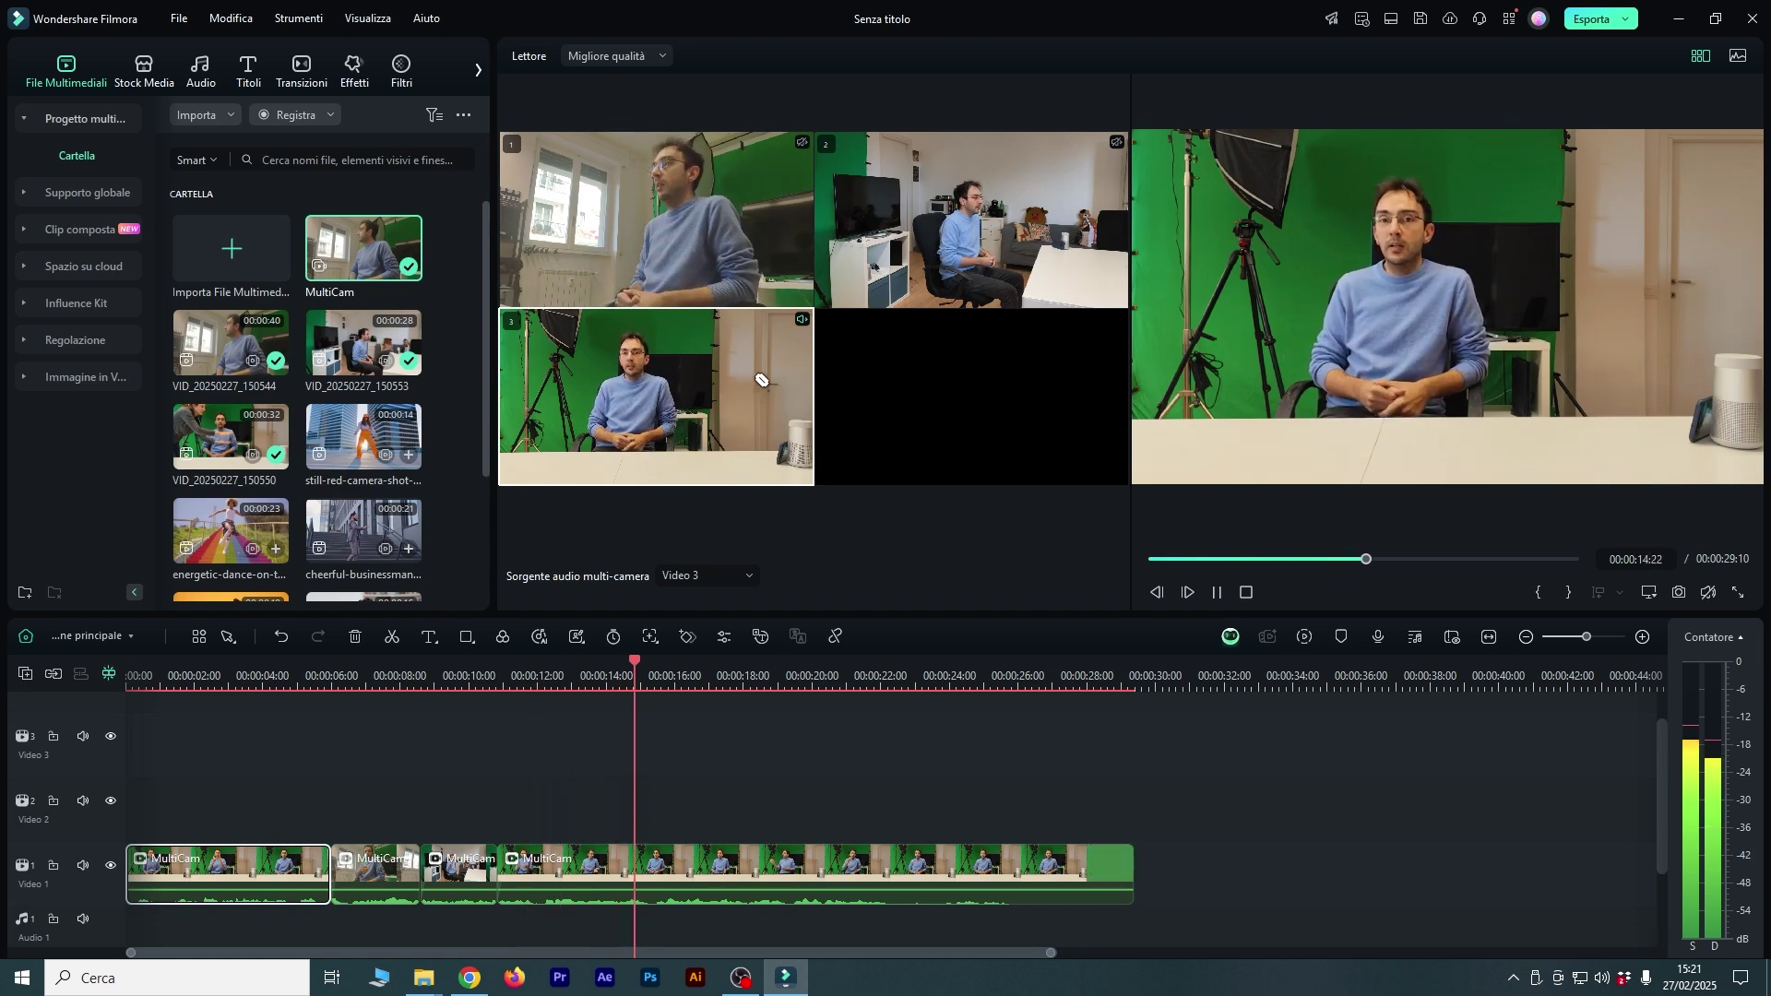
click(951, 192)
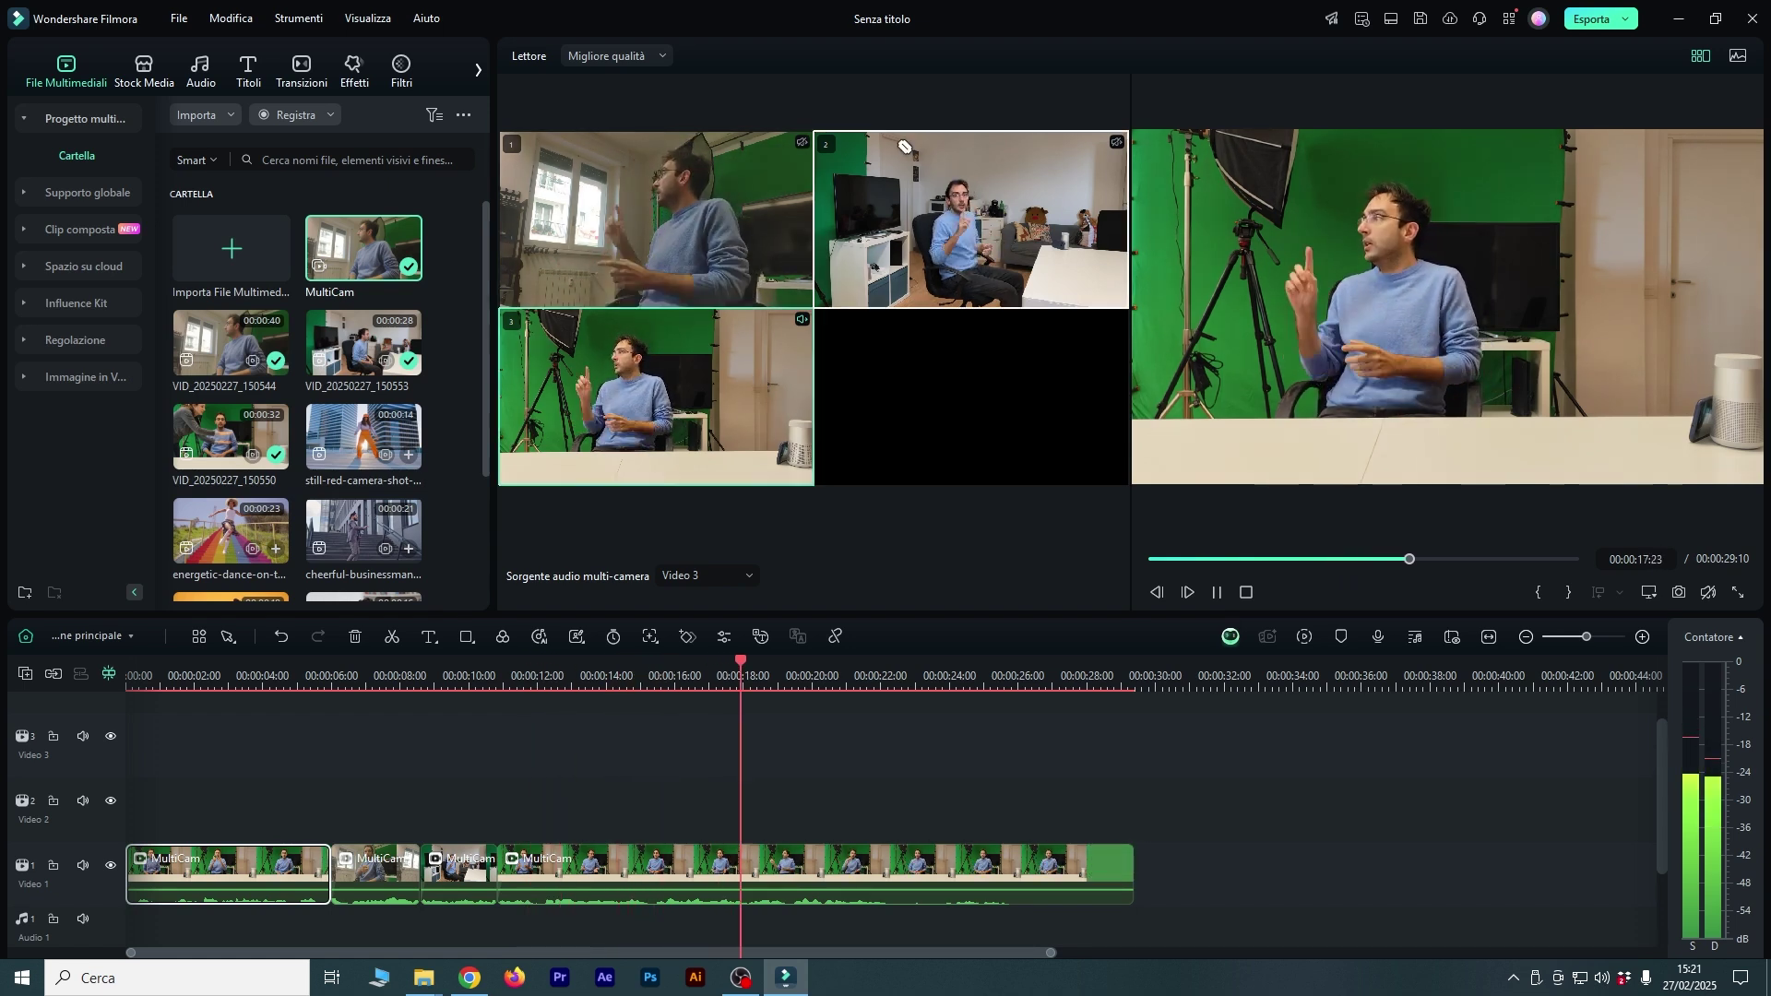
key(space)
Play the live-cut sequence from the beginning of the timeline to review the camera changes.
drag(784, 661, 92, 762)
key(space)
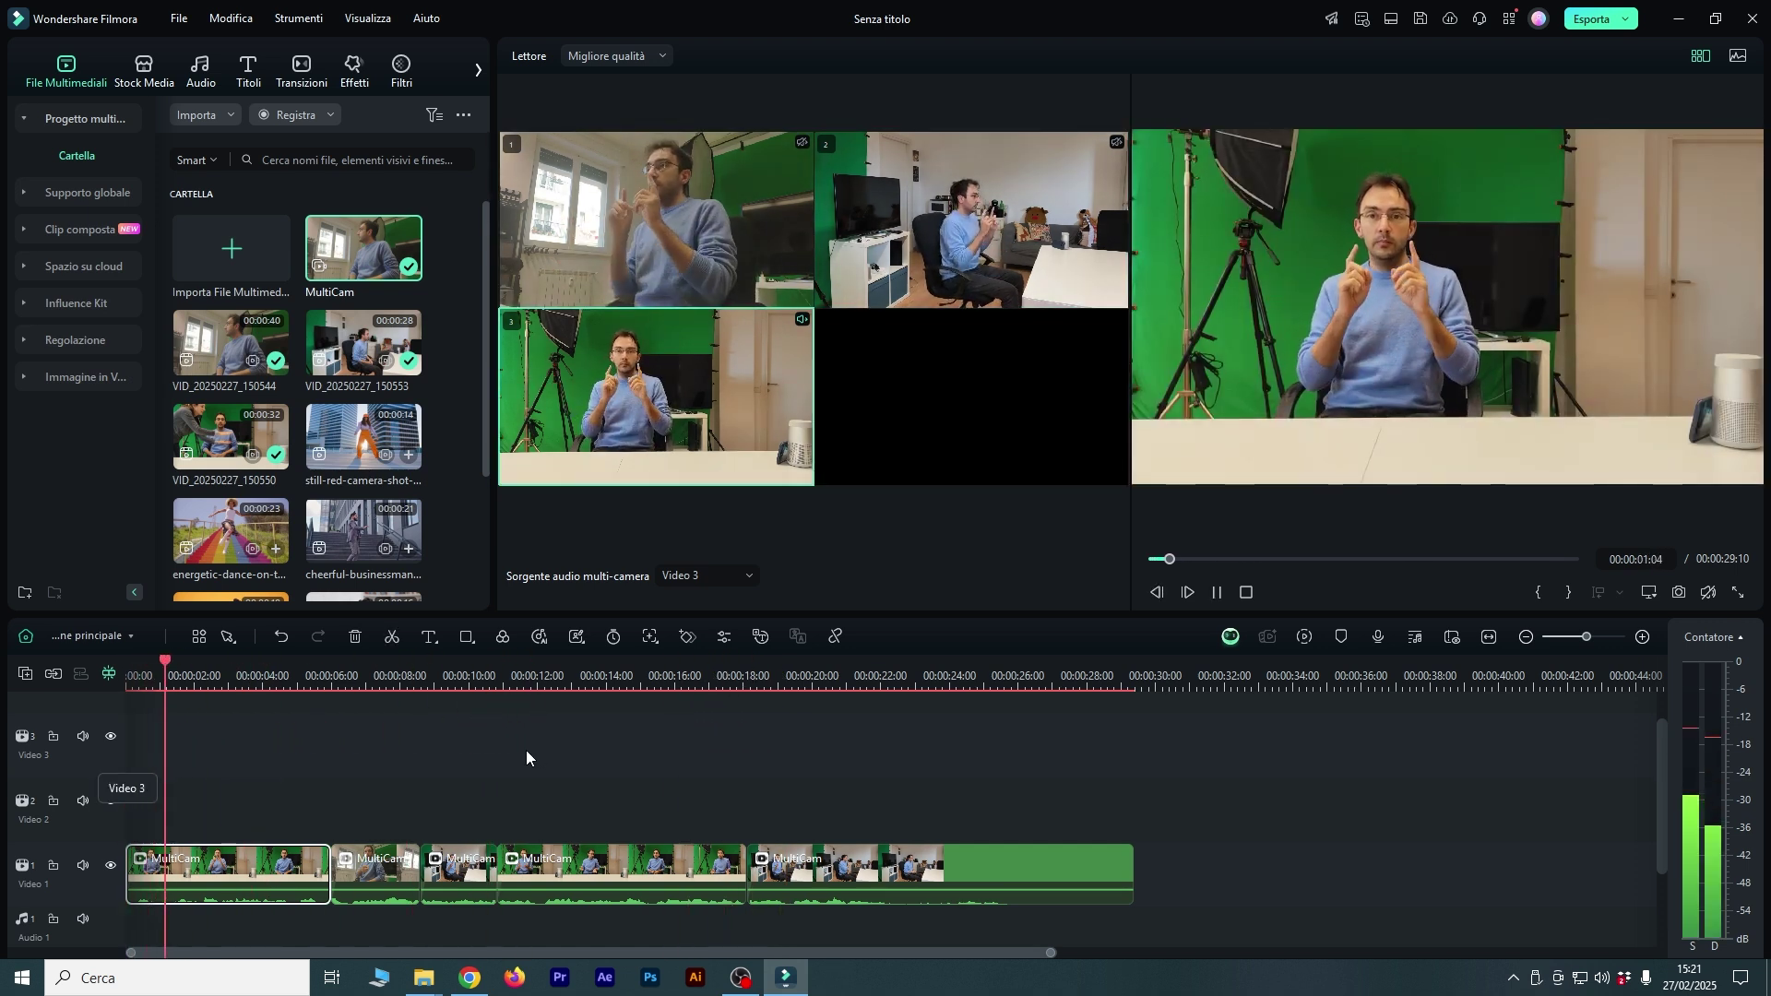
Add a cut to camera 1 at about 00:00:12 in the fourth MultiCam segment and advance the playhead past 00:00:14.
drag(609, 734, 570, 761)
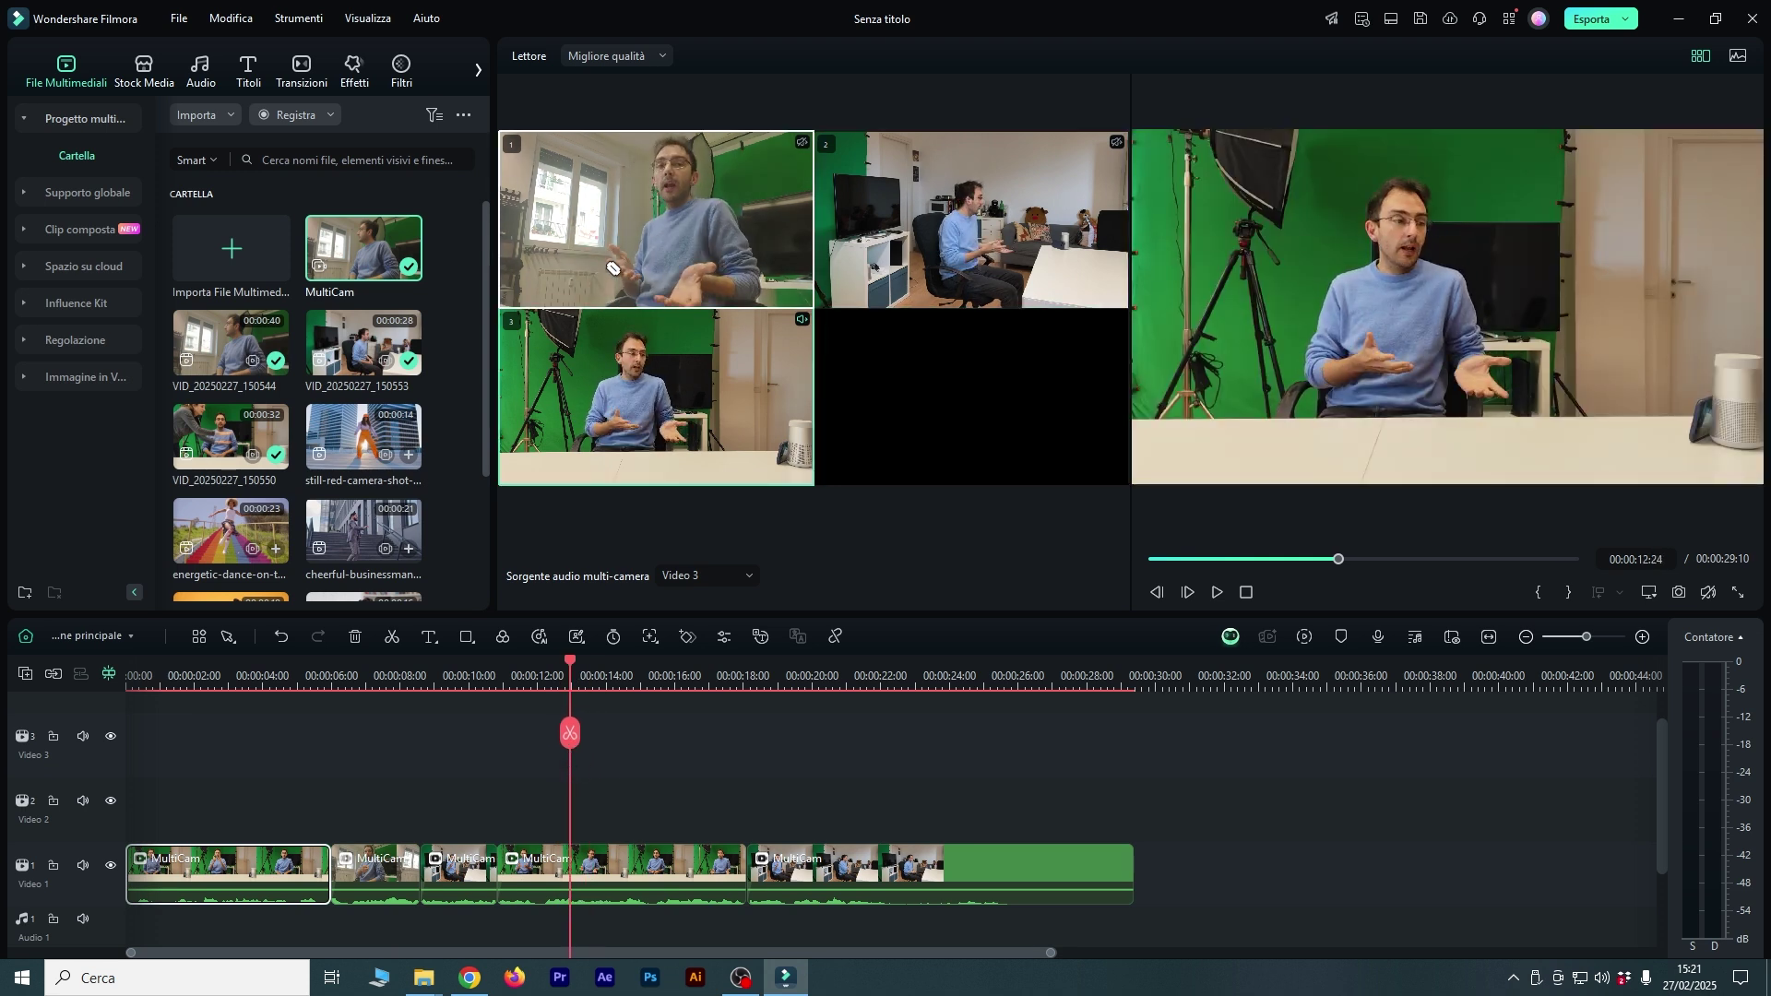
drag(557, 678, 550, 681)
click(633, 206)
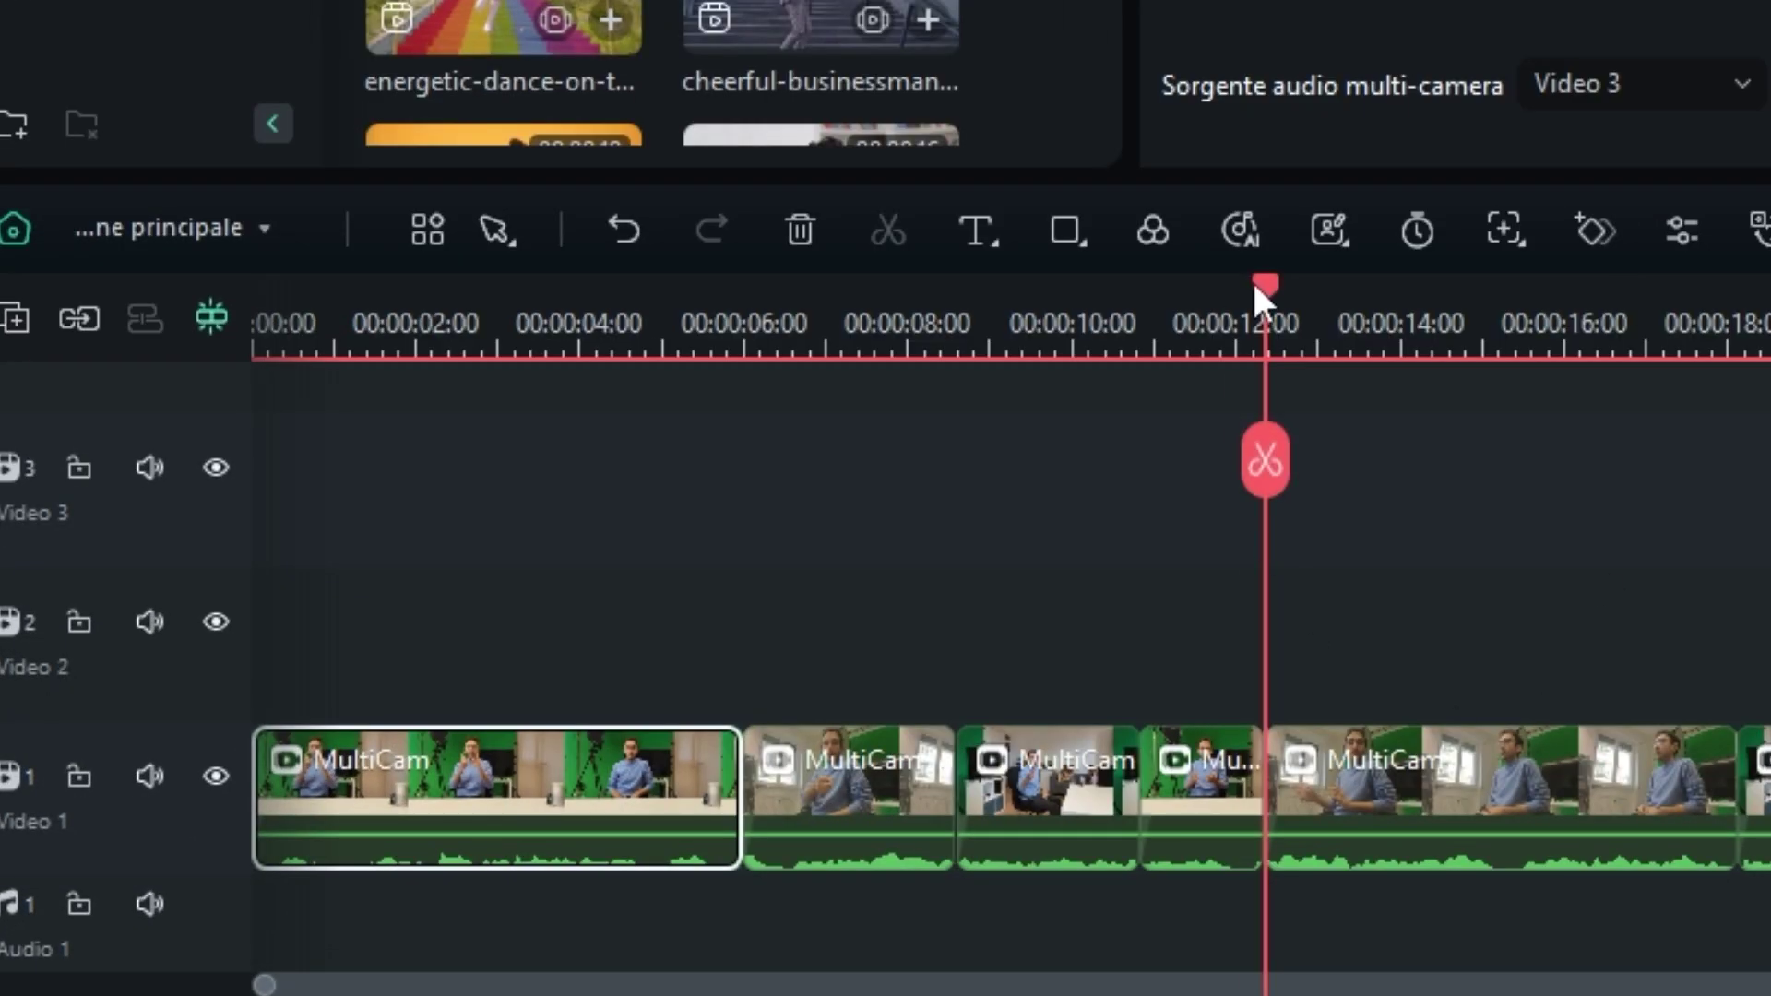
drag(1254, 282, 1468, 312)
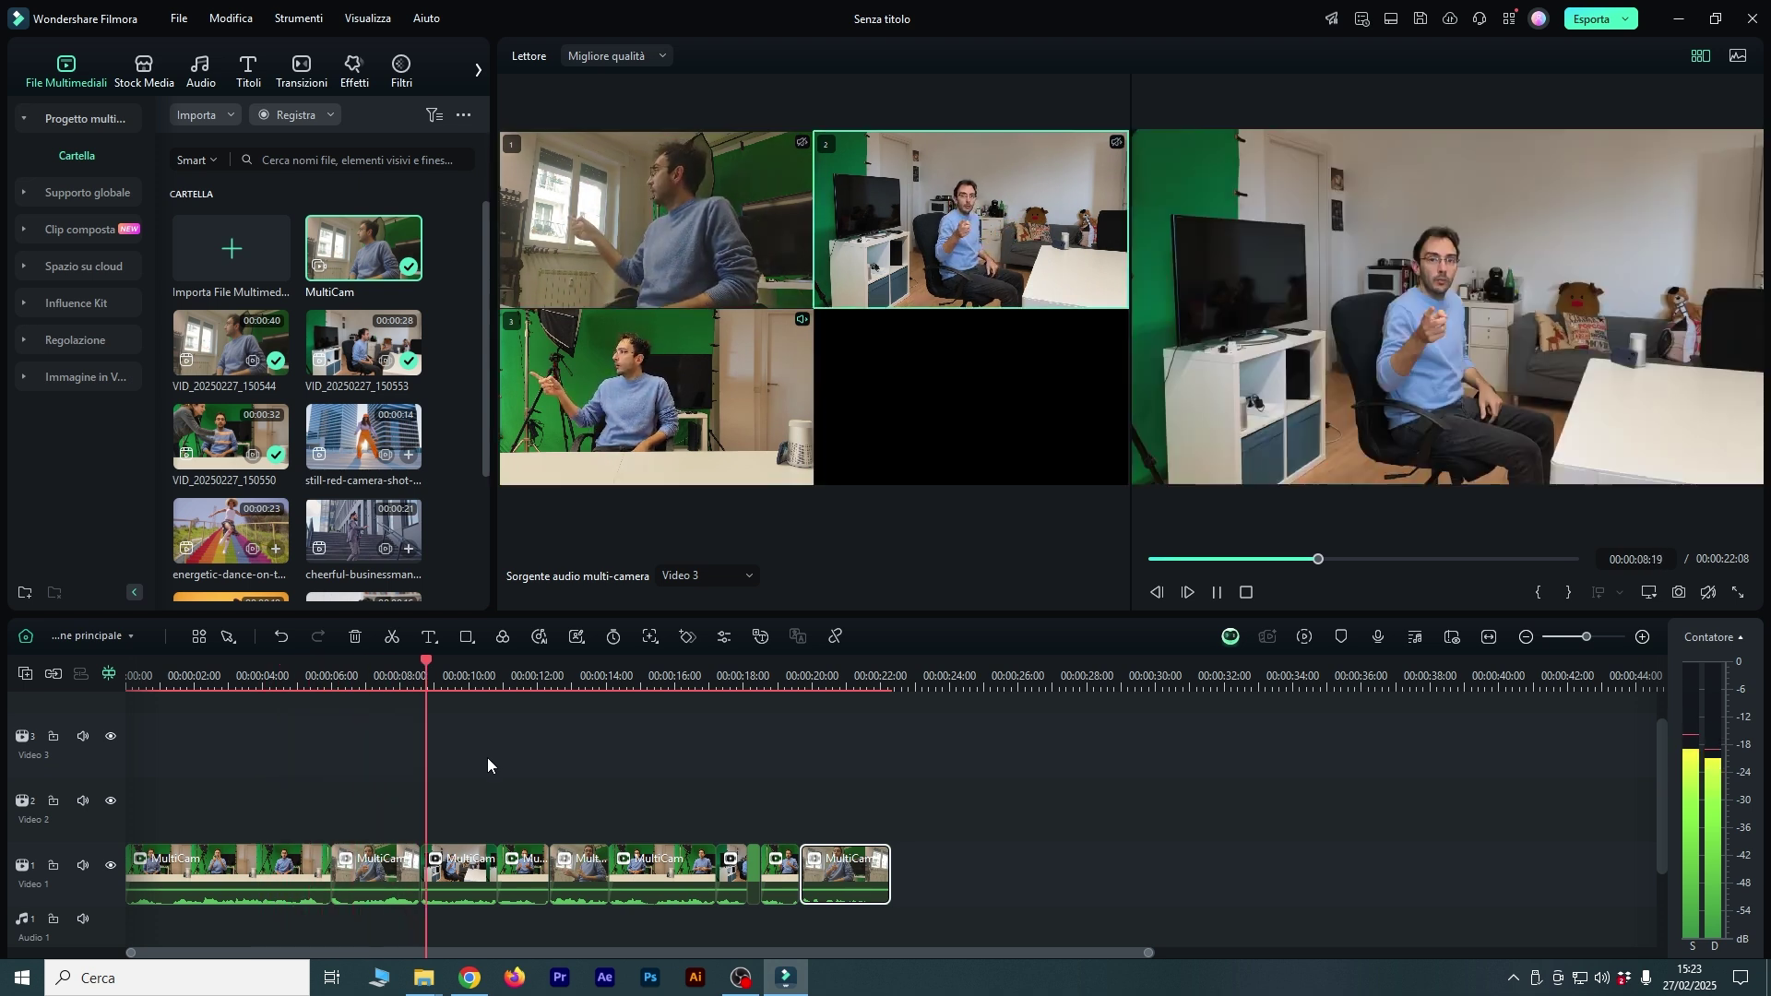
Pause playback, turn off the multi-camera view and widen the media library beside the player.
key(space)
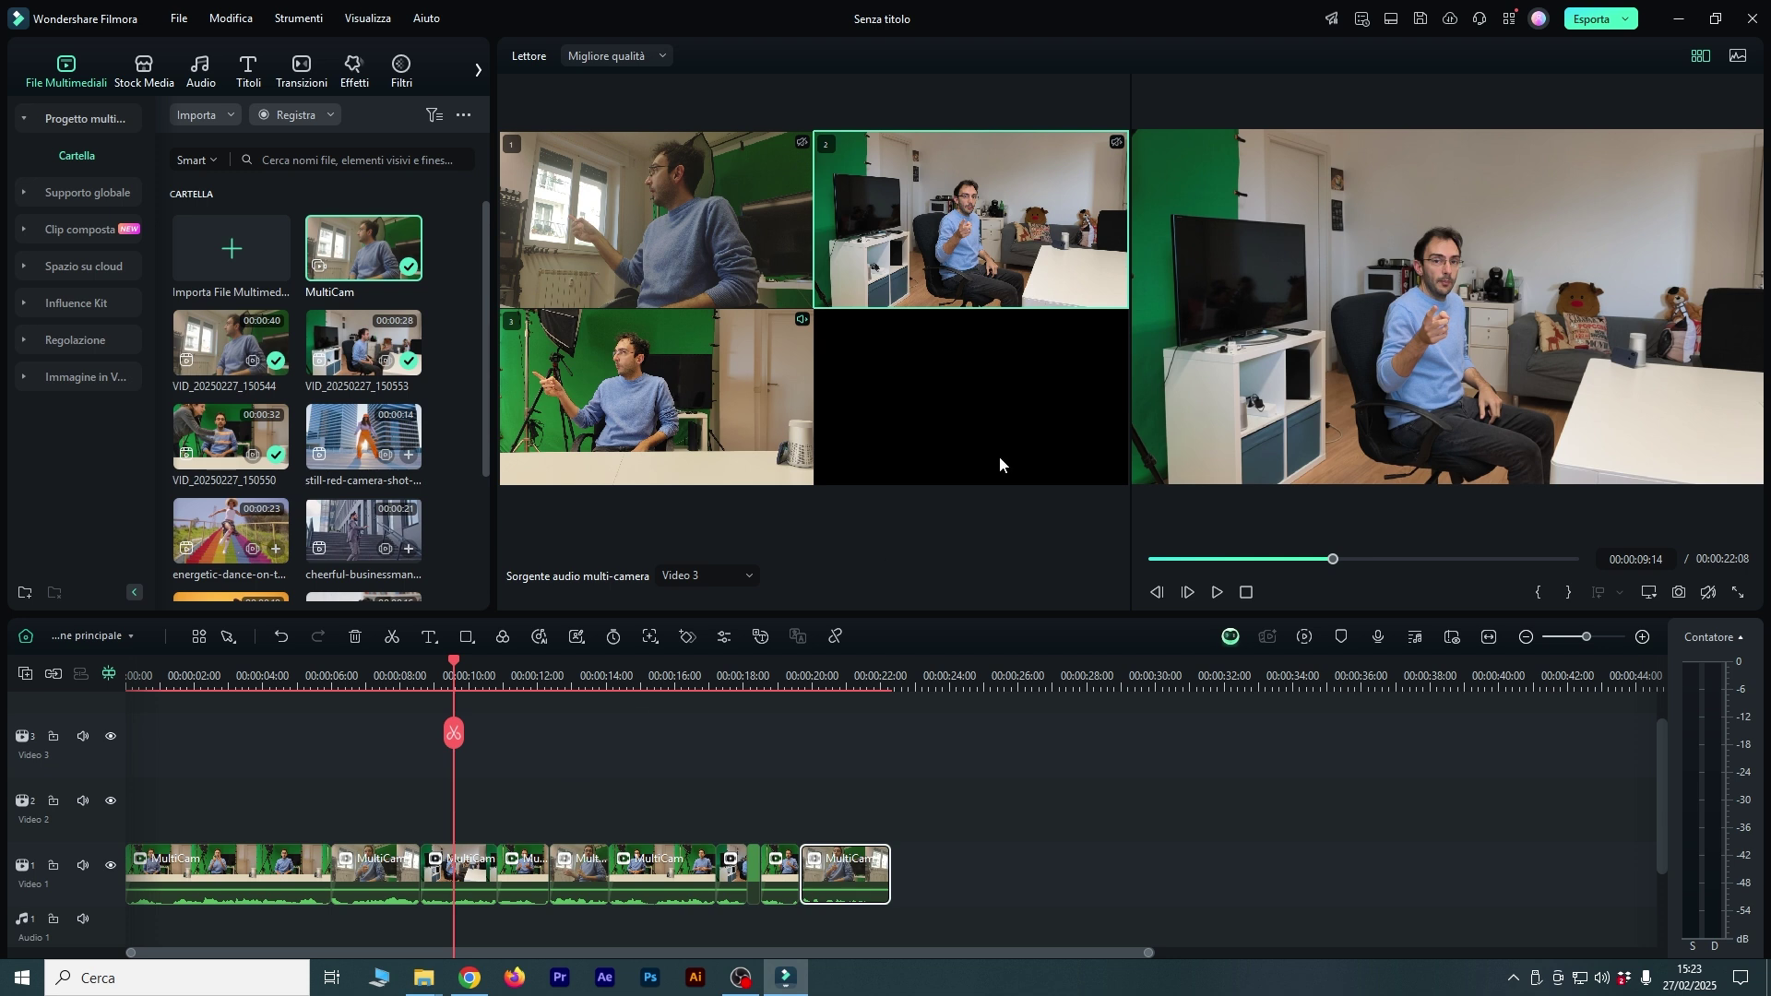
click(1699, 58)
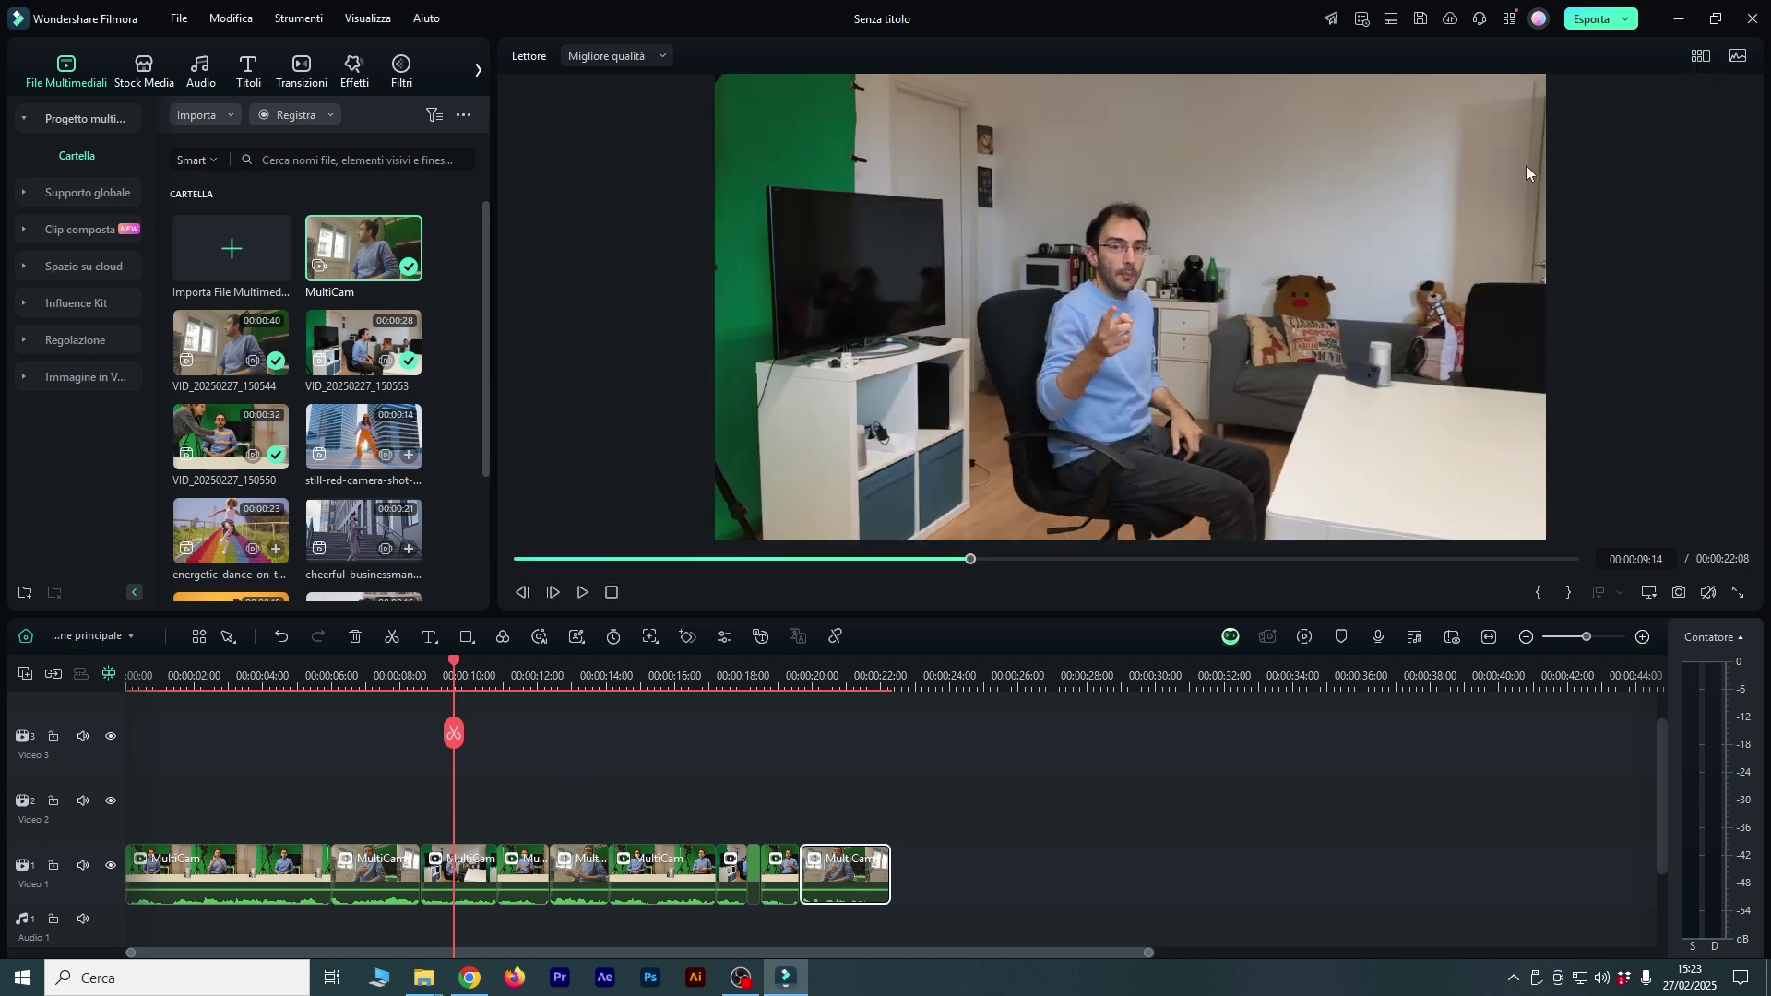
drag(492, 307, 1013, 351)
Check the edited sequence at 00:00:14:11 and 00:00:19:10 in the single-view player.
click(620, 675)
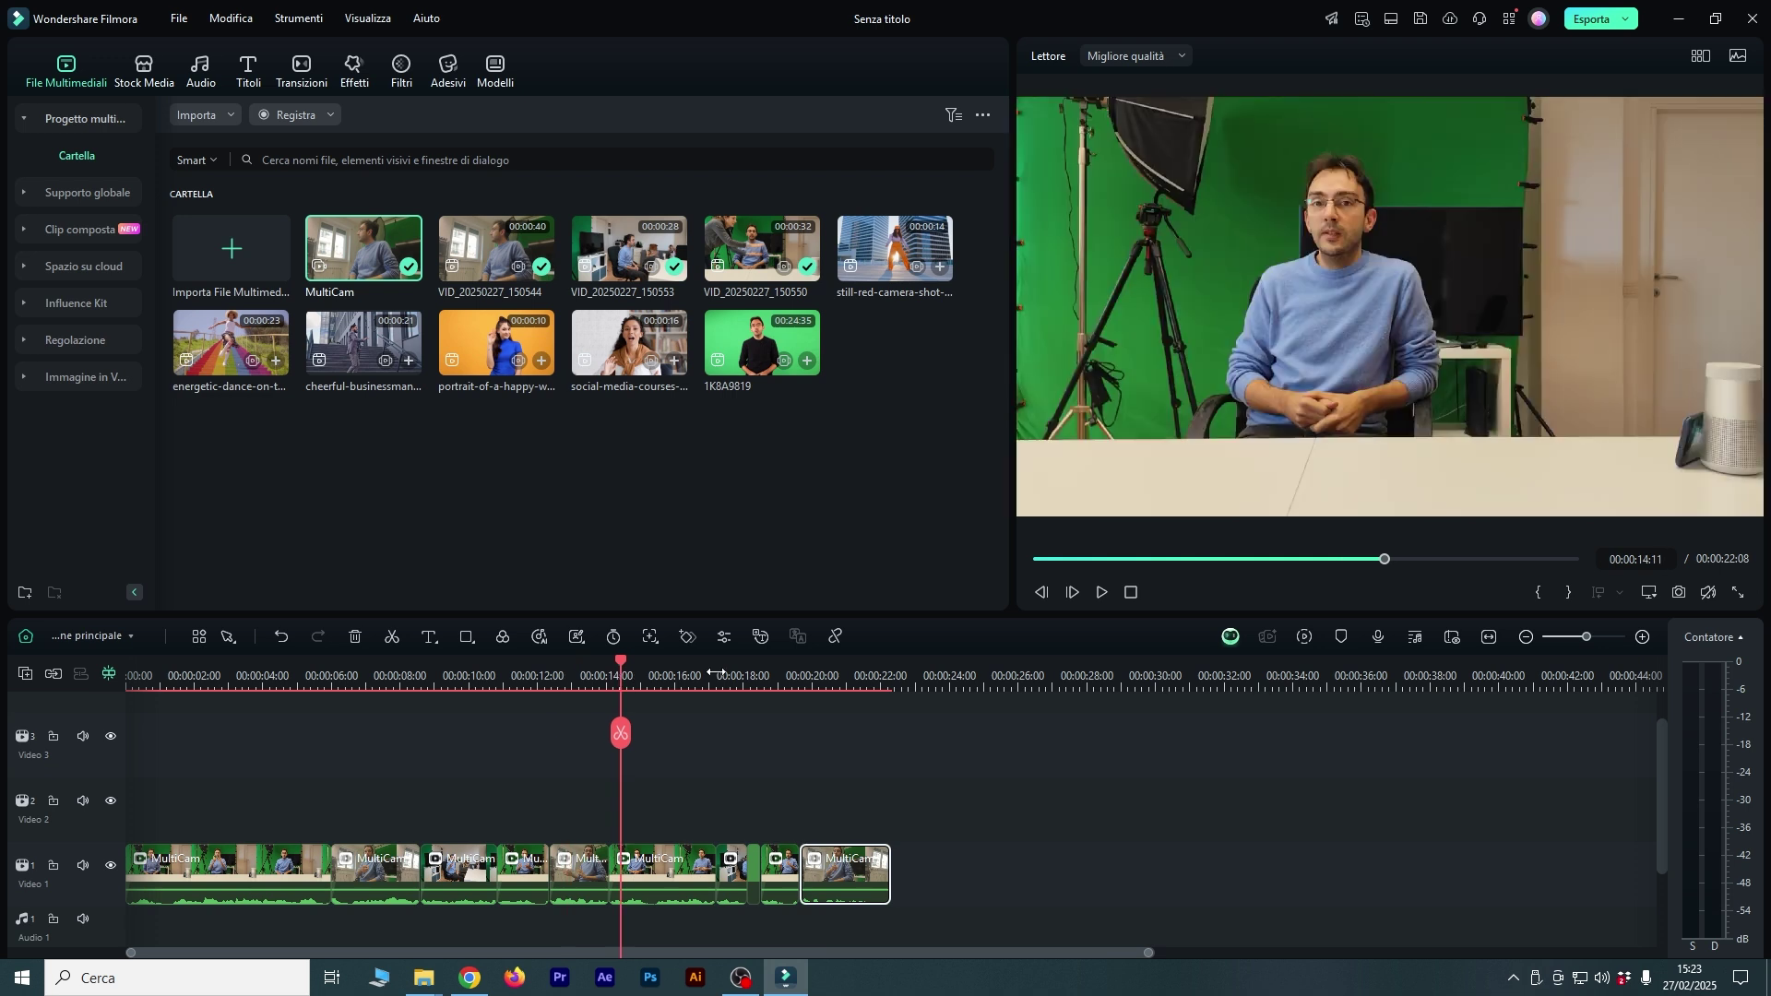
click(791, 678)
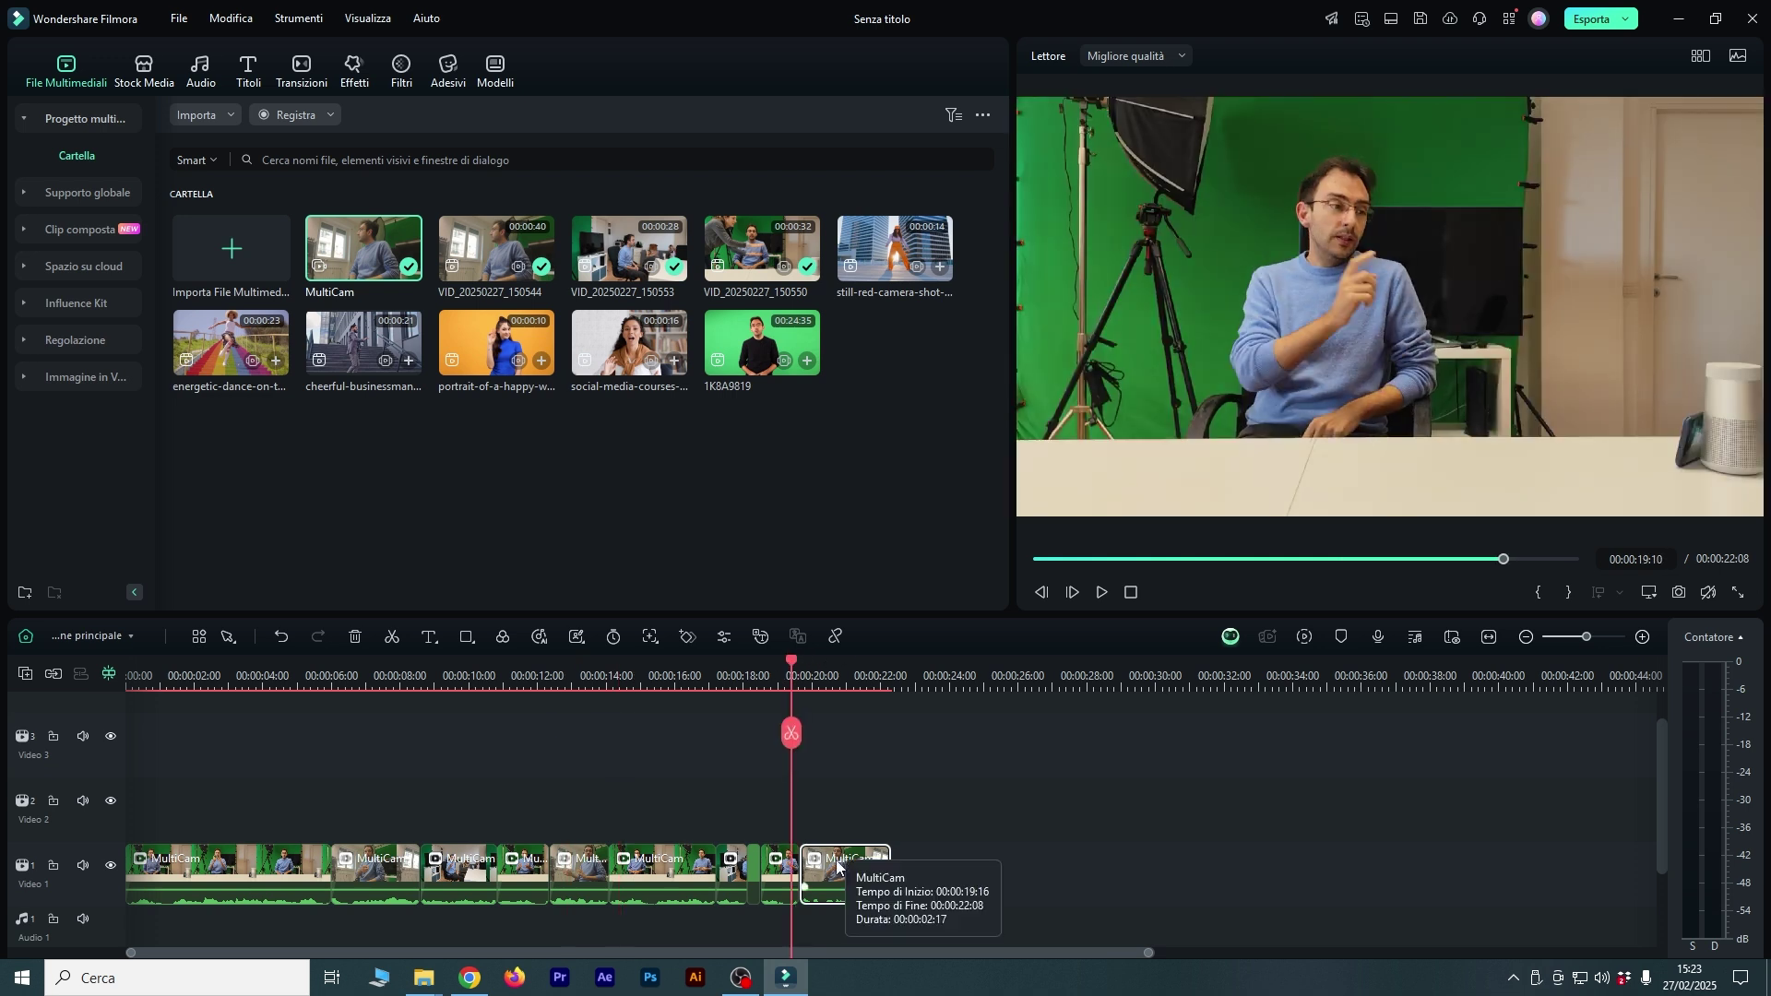